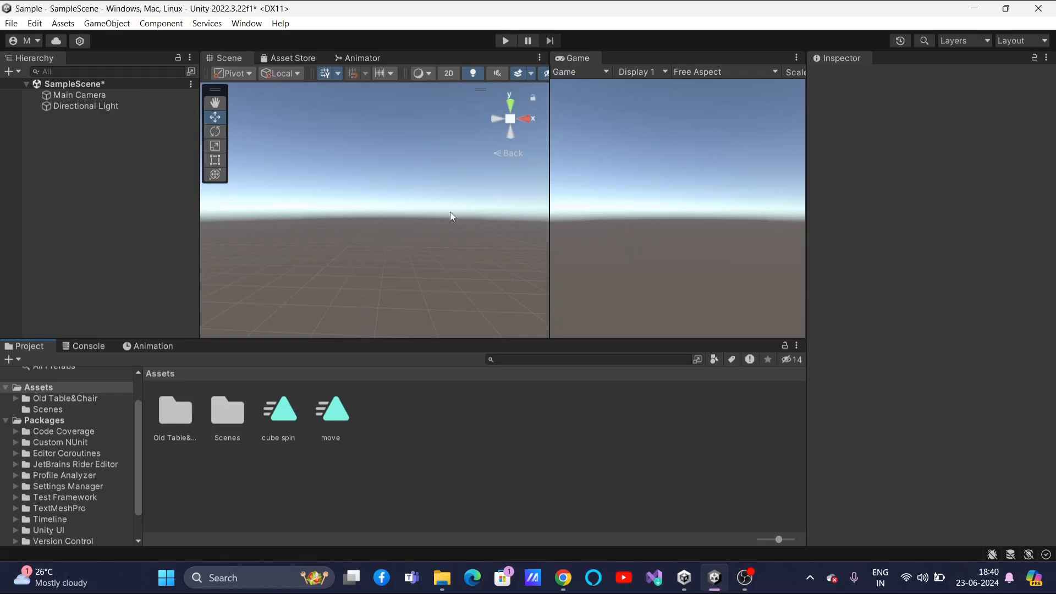
Add a 3D cube to SampleScene
left_click(18, 71)
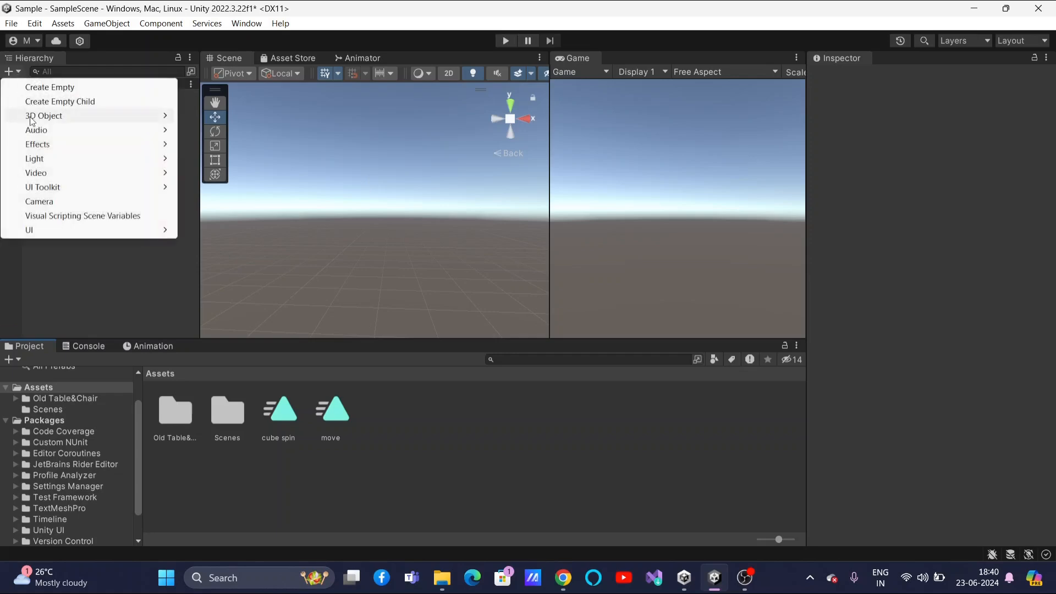
mouse_move(44, 115)
left_click(211, 116)
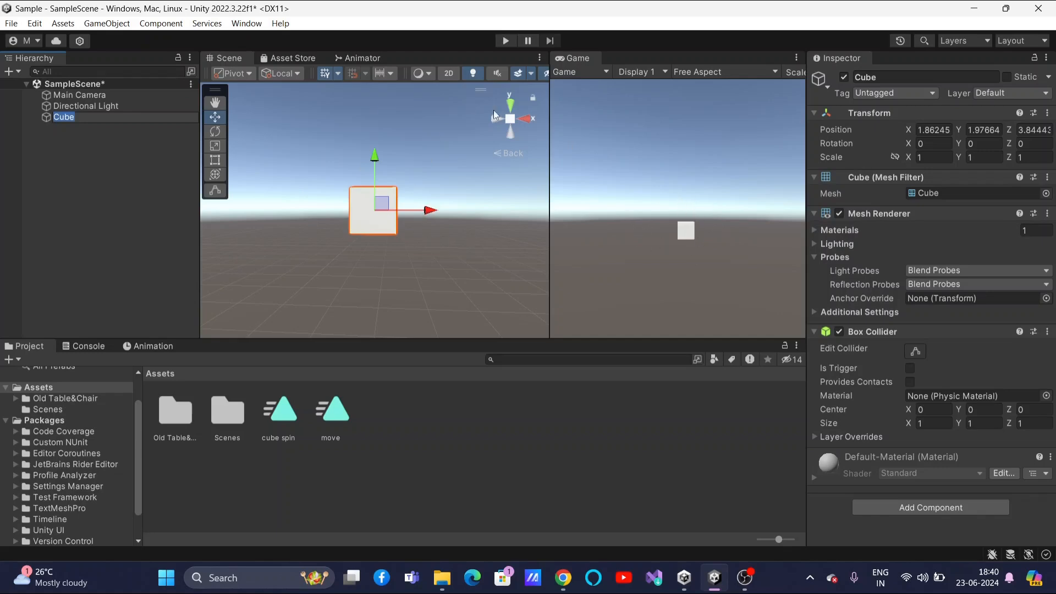
Examine the new cube in the Scene view from the right and bottom orientations, ending on the right view
left_click(529, 117)
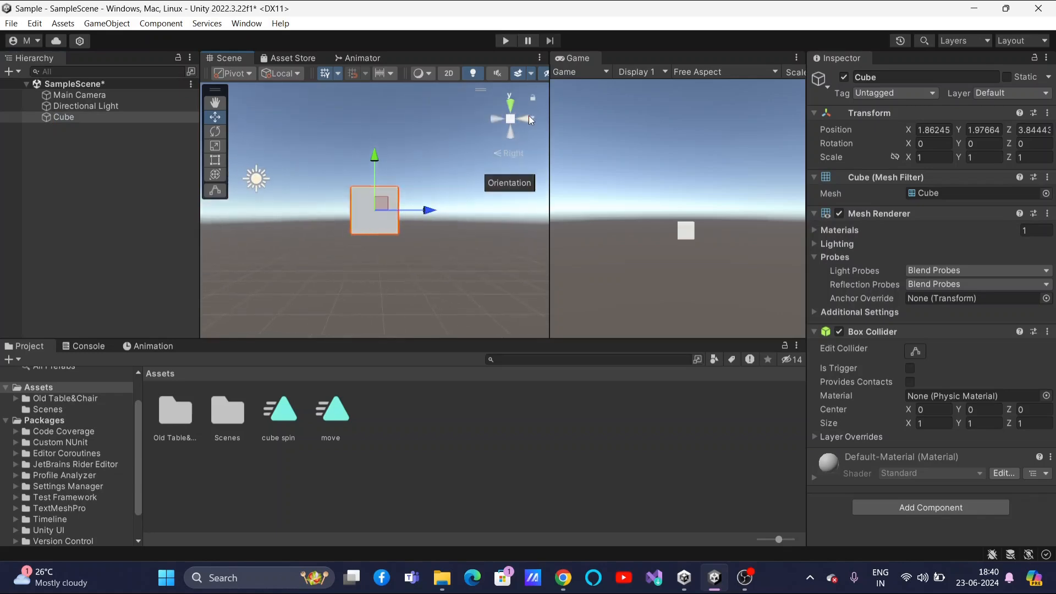
left_click(510, 135)
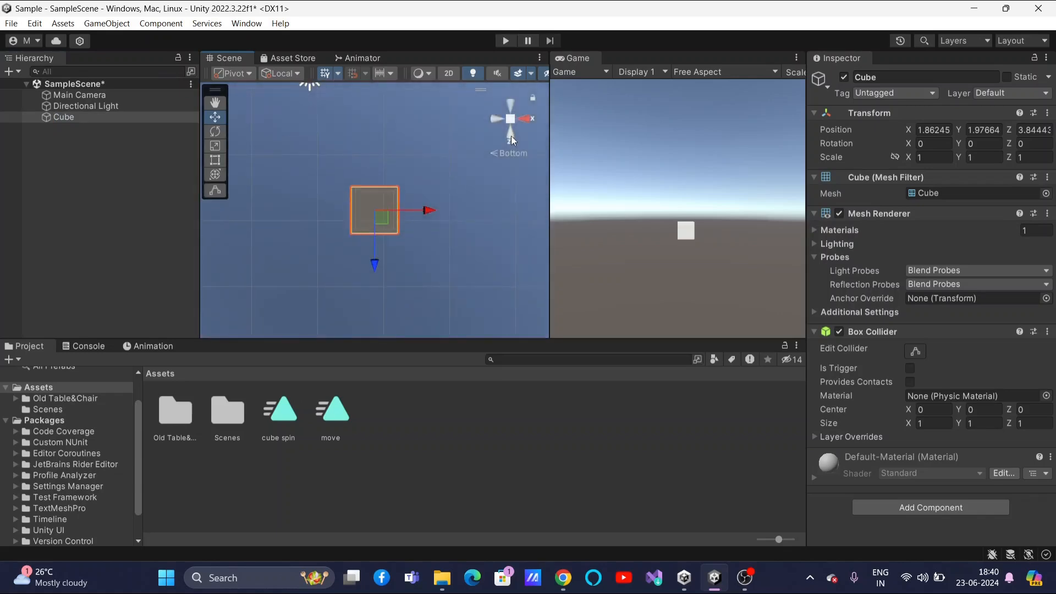
left_click(511, 137)
left_click(511, 137)
left_click(510, 136)
left_click(510, 136)
left_click(526, 118)
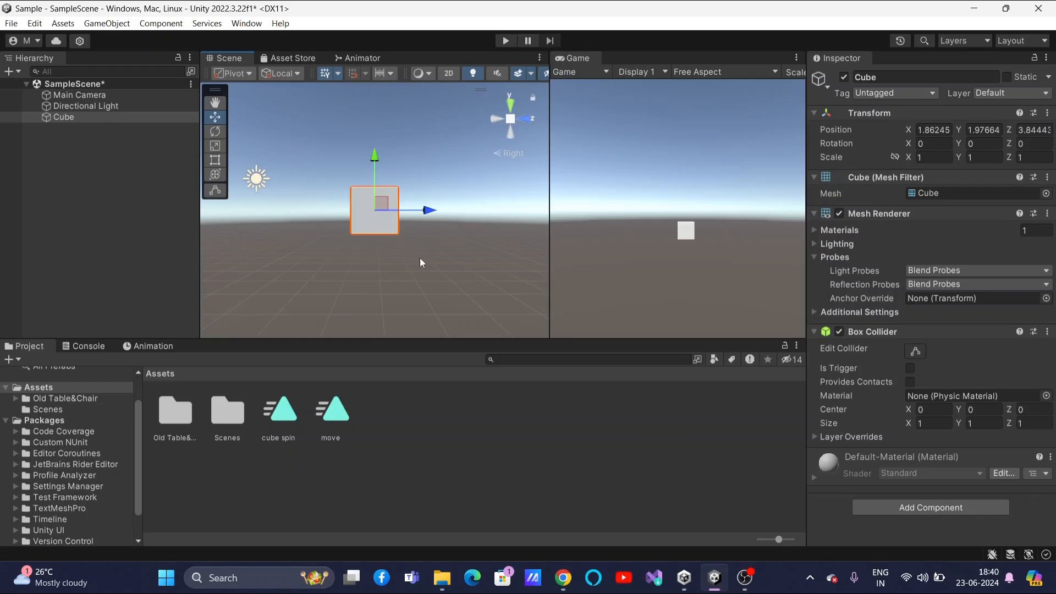
right_click_drag(471, 236, 469, 250)
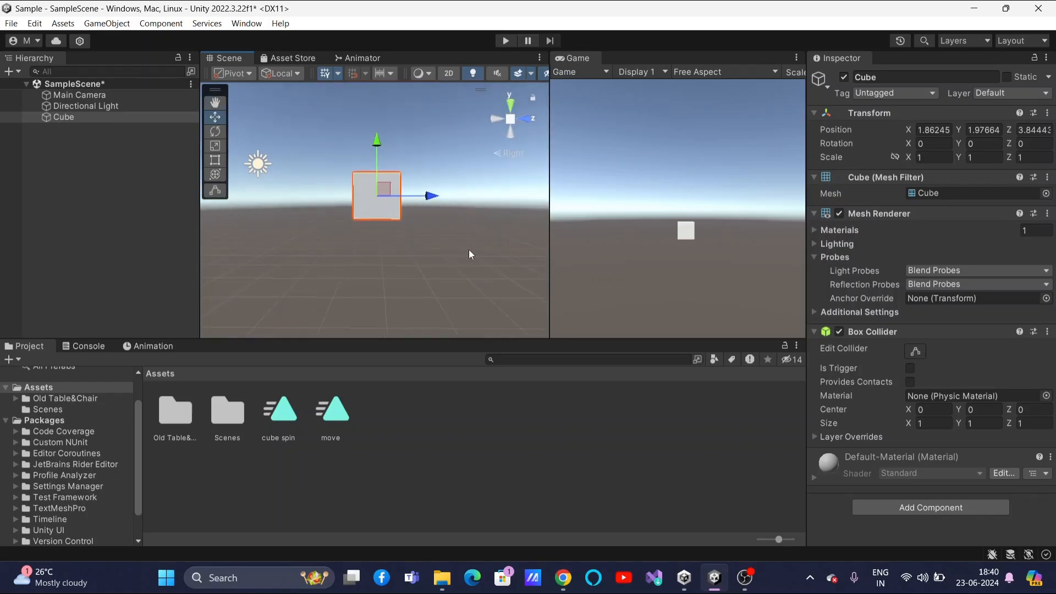
left_click(469, 254)
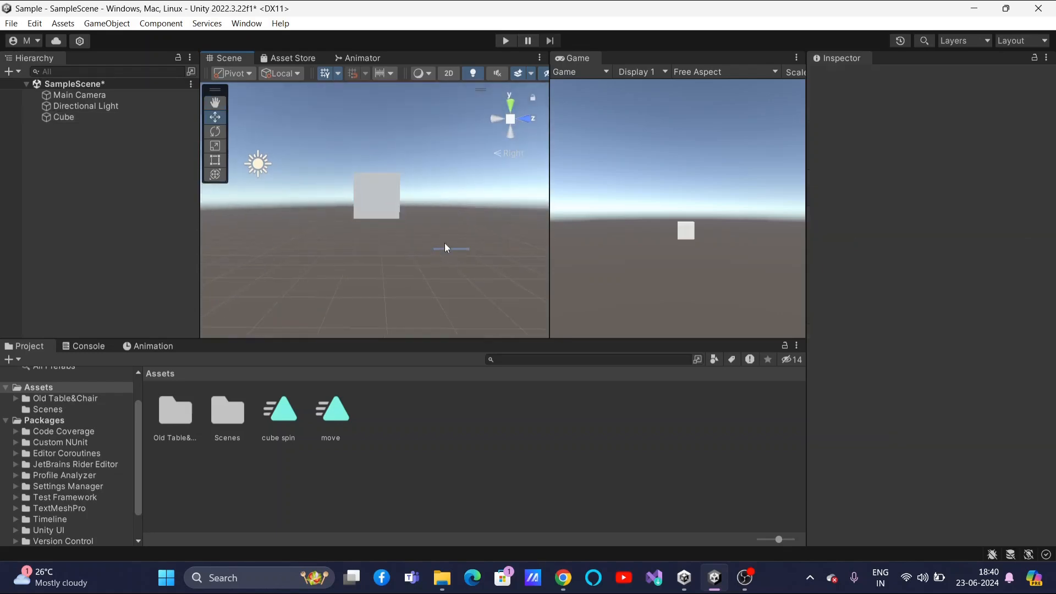
Rotate the cube freehand with the Rotate tool to about X 6.9, Y -25.6, Z 3.6 degrees
left_click(388, 196)
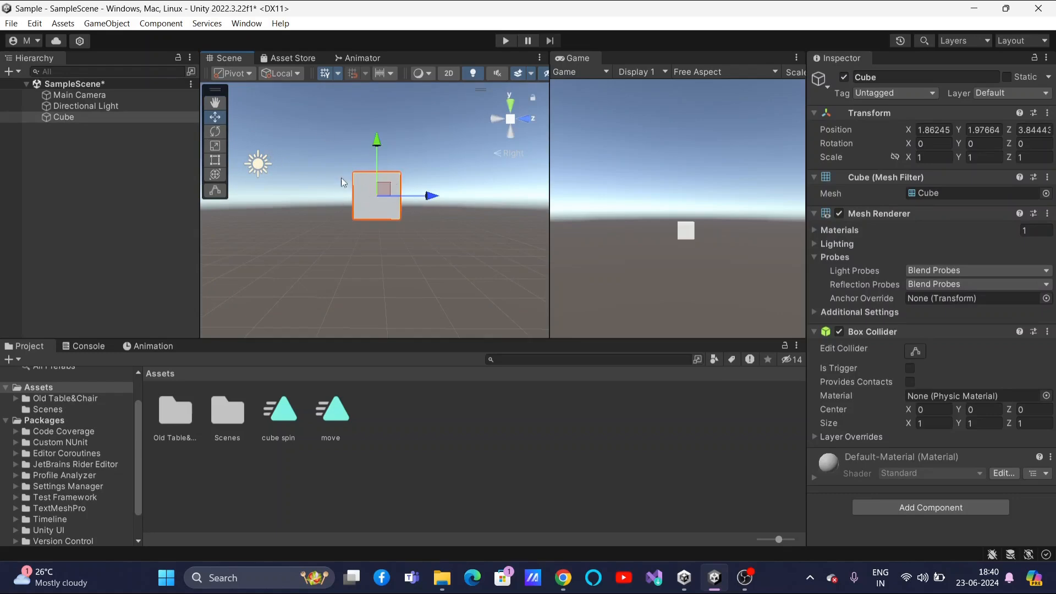
left_click(101, 115)
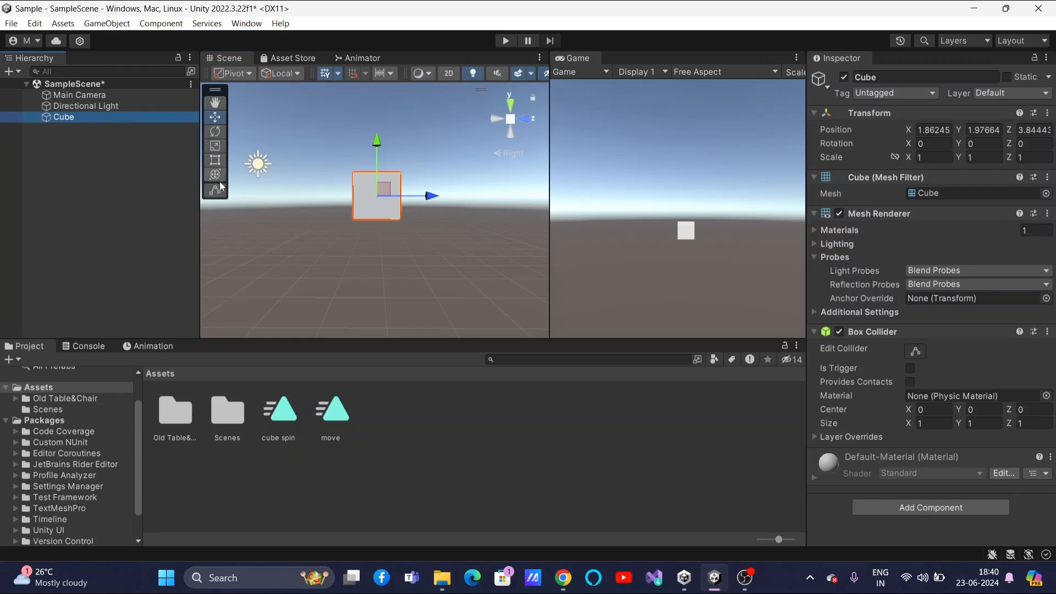
left_click(217, 133)
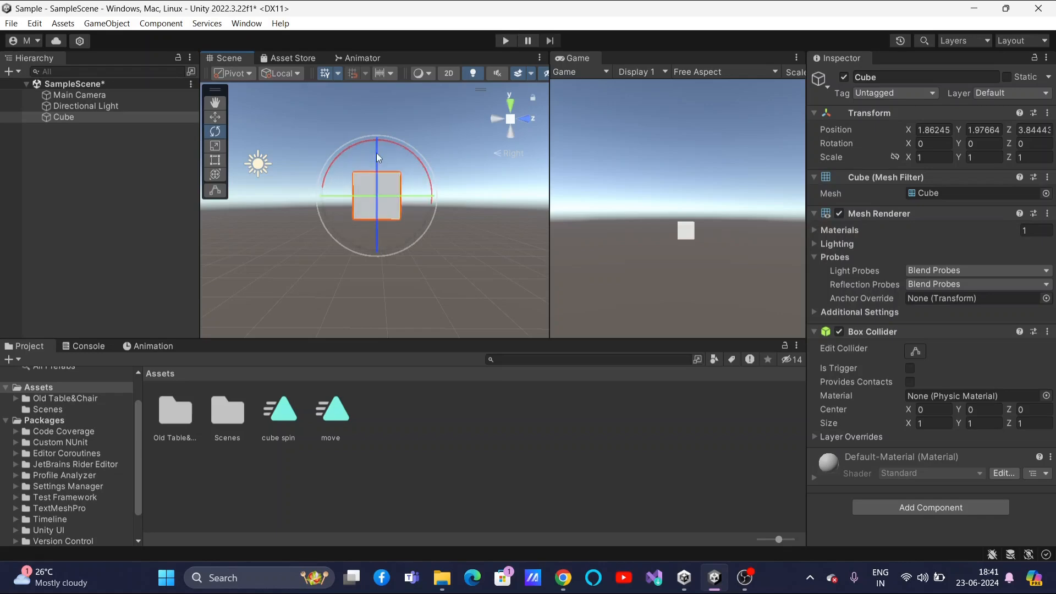
left_click_drag(378, 239, 402, 164)
left_click_drag(340, 244, 362, 248)
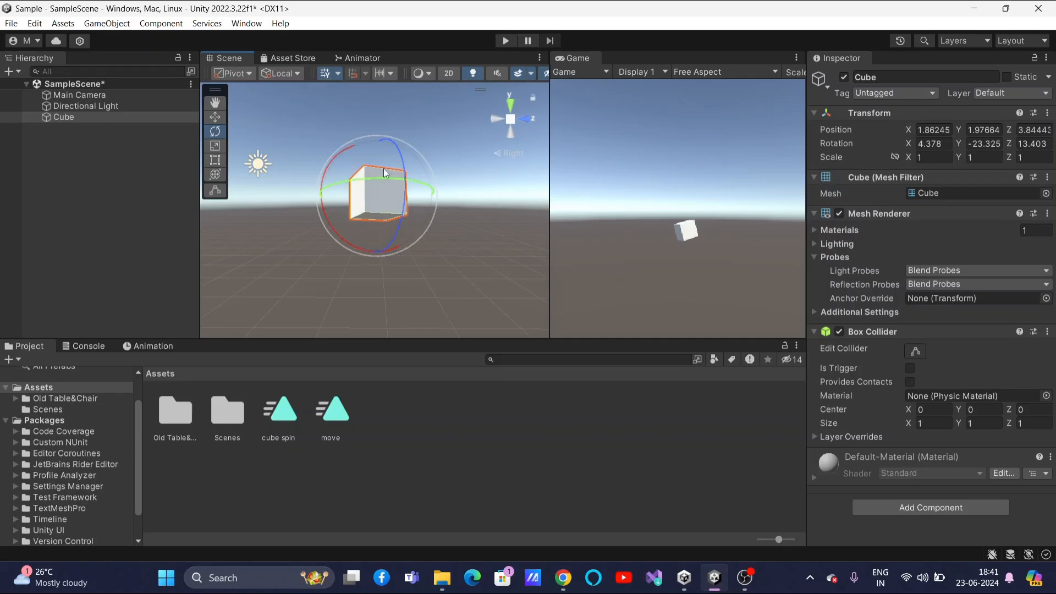
left_click_drag(403, 159, 367, 142)
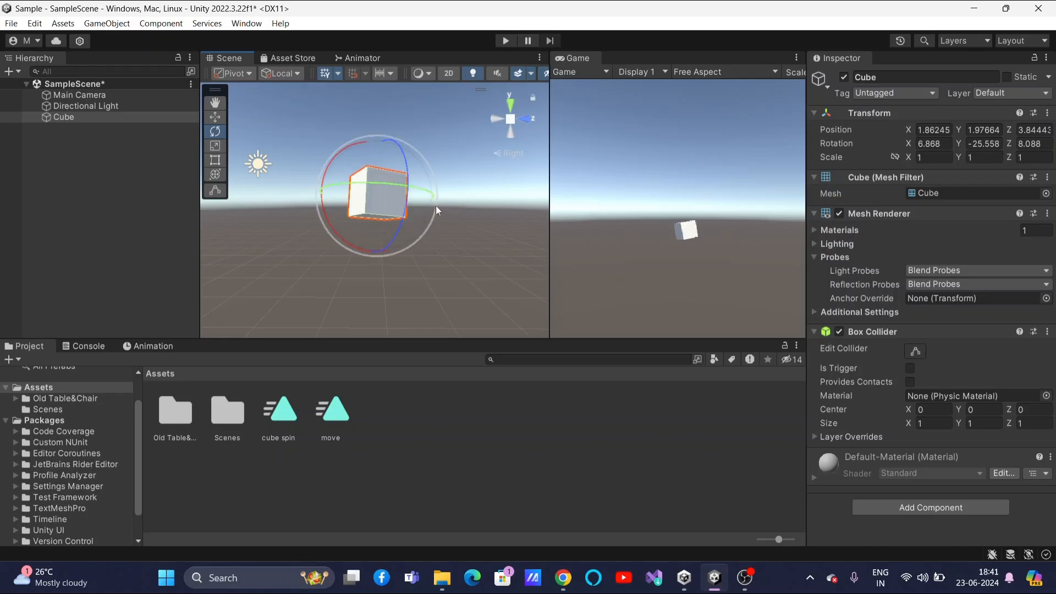
left_click_drag(400, 220, 413, 238)
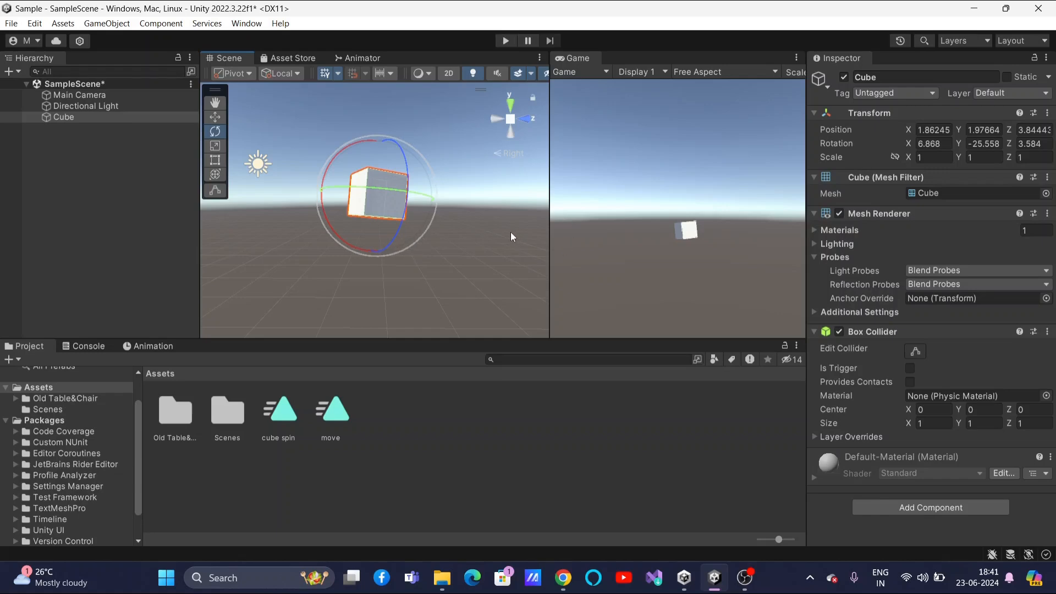
left_click(509, 263)
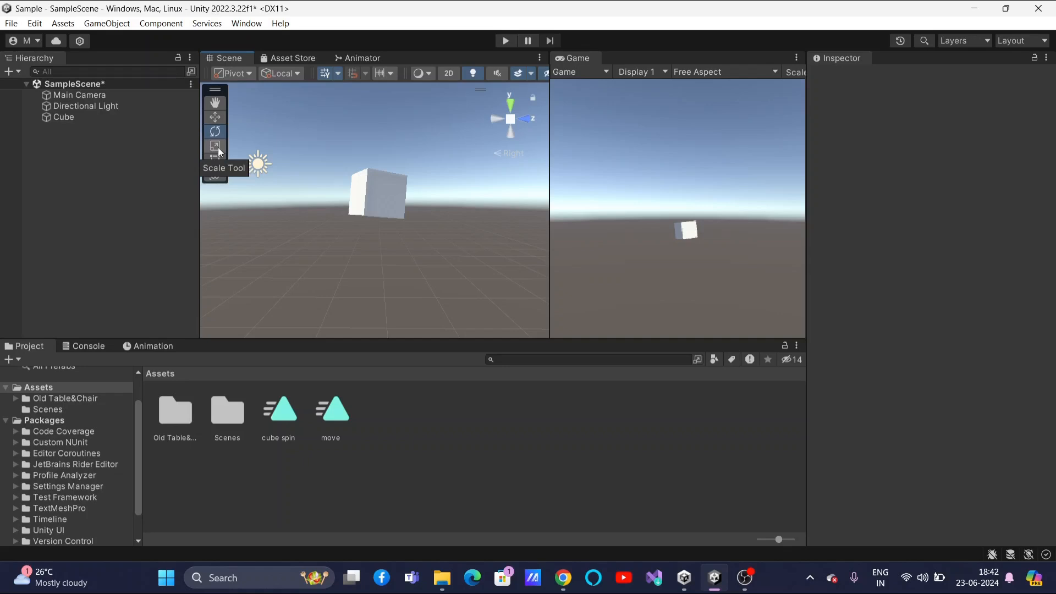
Scale the cube into a flat slab of about X 2.47, Y 0.18, Z 5.2 with the Scale tool
left_click(46, 115)
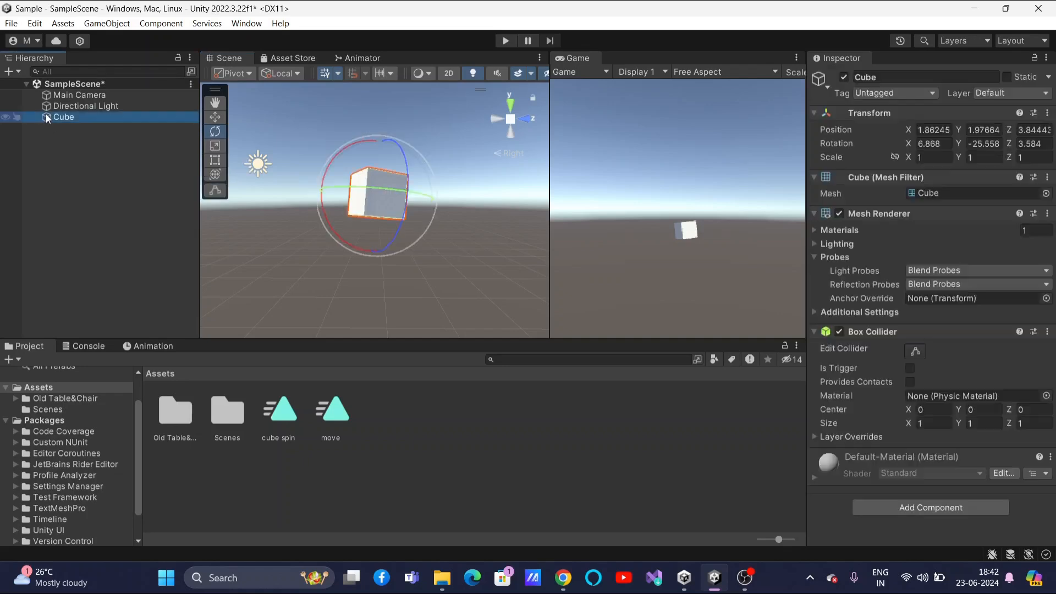
left_click(215, 145)
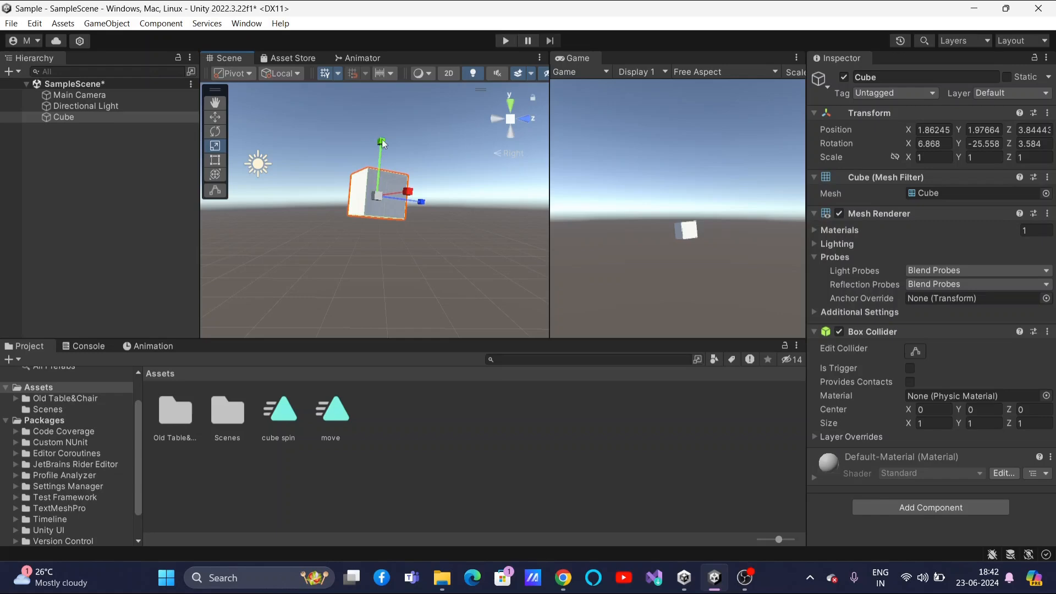
left_click_drag(407, 192, 503, 192)
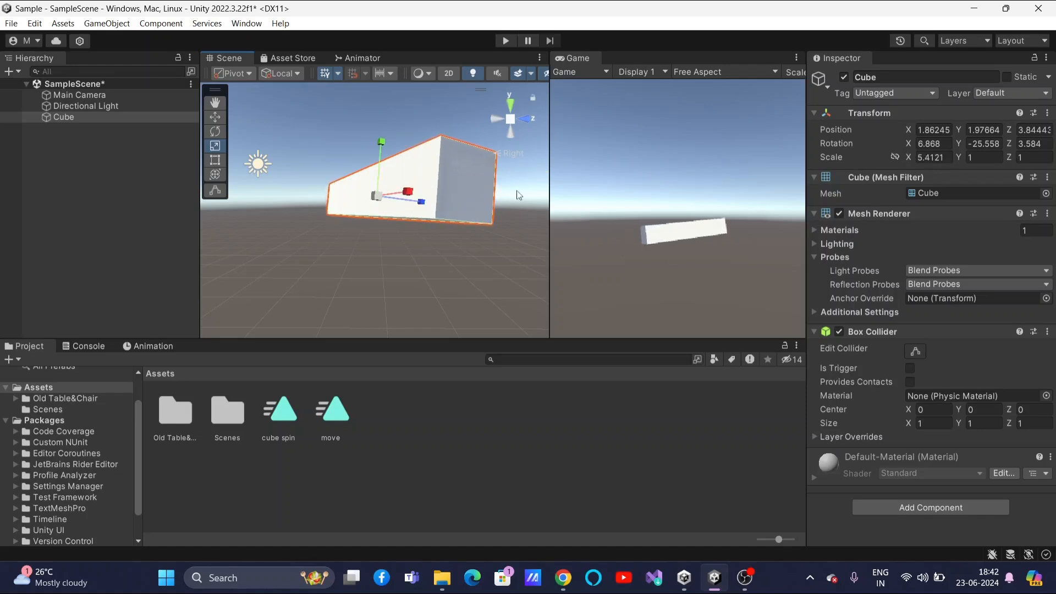
left_click_drag(376, 186, 532, 217)
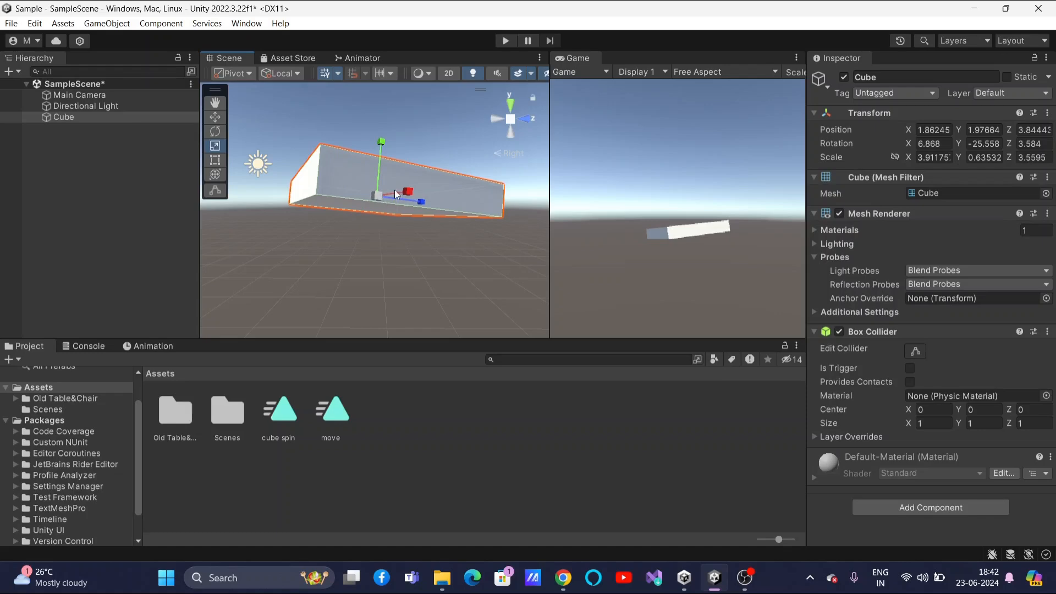
mouse_move(408, 191)
left_mouse_down()
mouse_move(418, 186)
mouse_move(395, 188)
left_mouse_up()
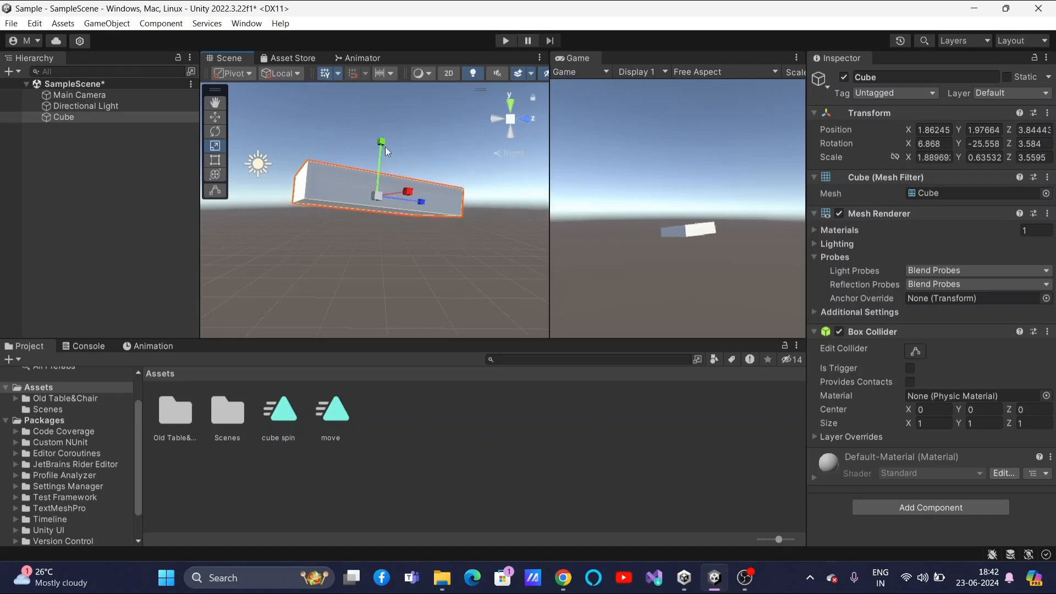
left_click_drag(384, 142, 381, 185)
mouse_move(427, 202)
left_mouse_down()
mouse_move(440, 206)
mouse_move(414, 187)
left_mouse_up()
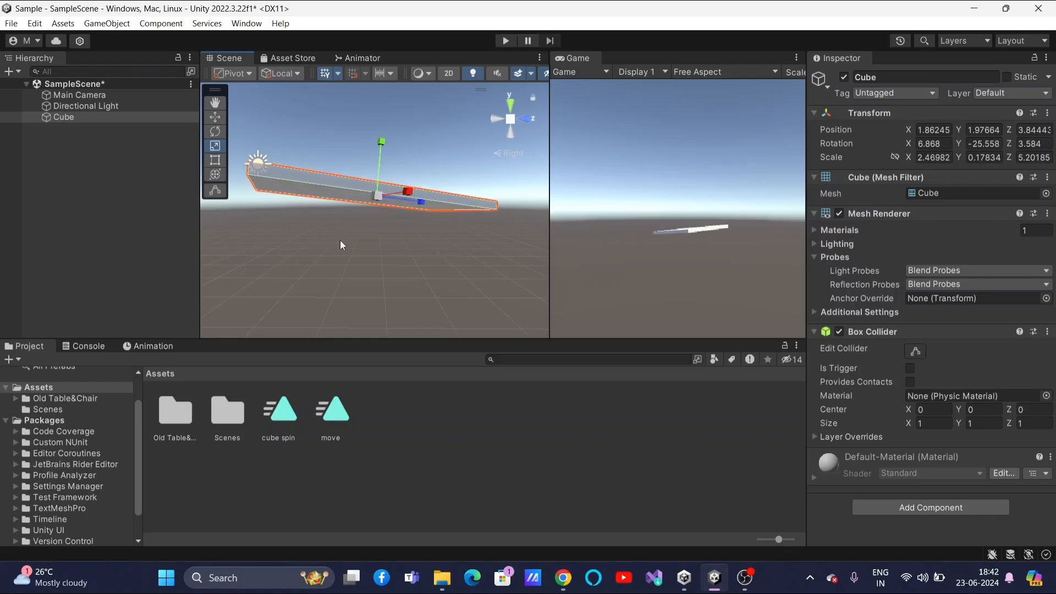
left_click(326, 234)
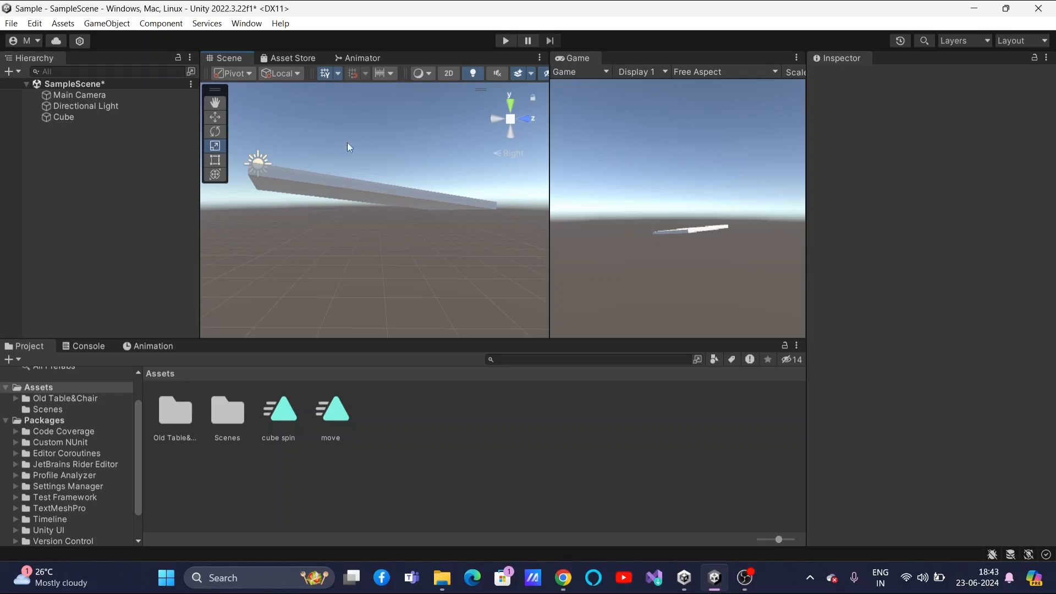
Rotate the slab until it lies nearly level, at about X 0.5, Y -22.1, Z 1.7 degrees
left_click(214, 132)
left_click(328, 177)
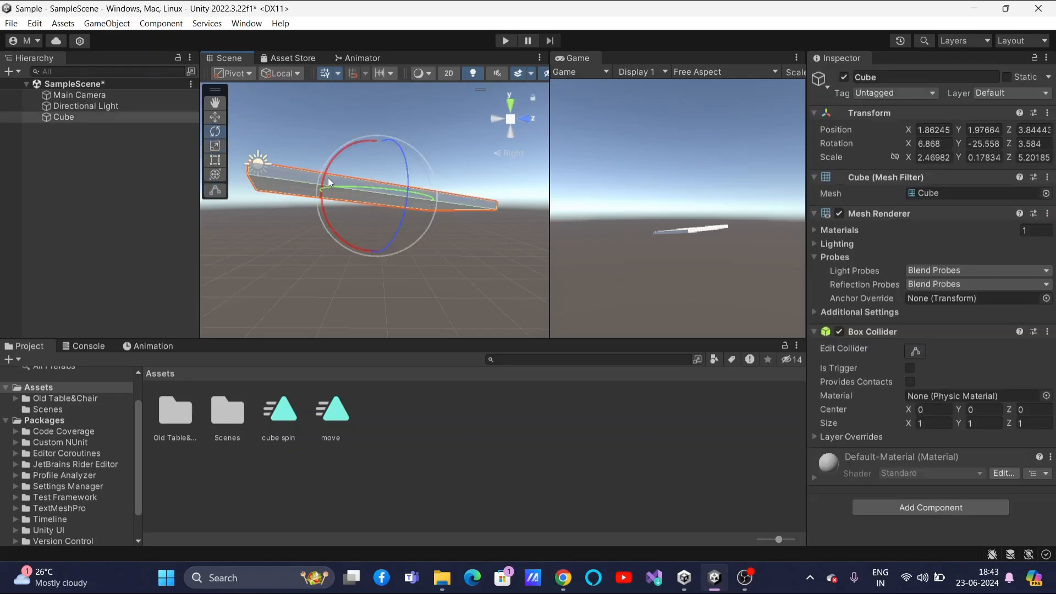
left_click_drag(364, 140, 401, 177)
left_click_drag(375, 137, 369, 137)
left_click_drag(398, 216, 412, 211)
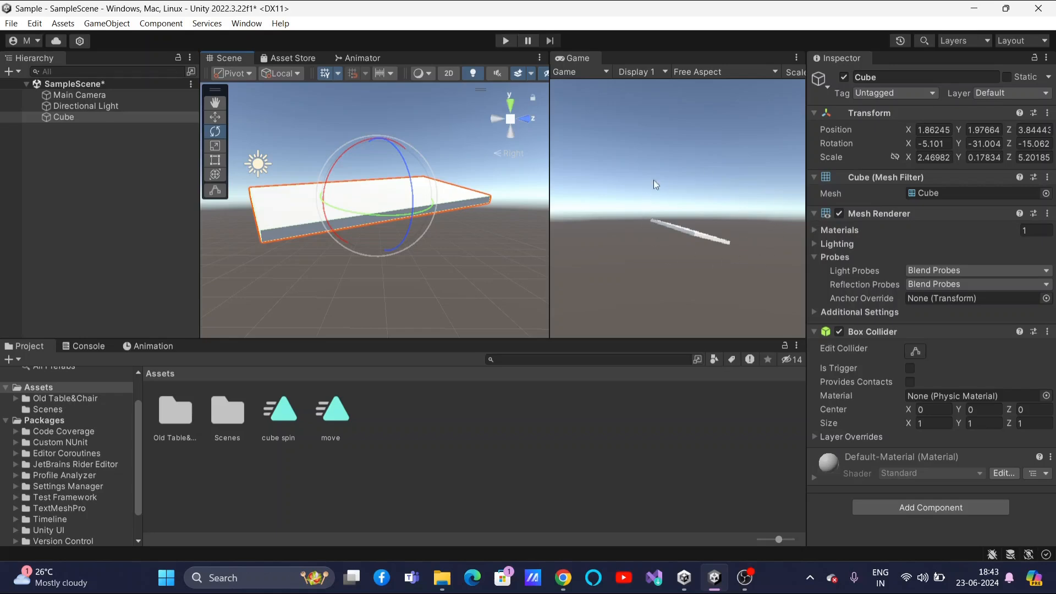
left_click_drag(420, 210, 358, 193)
left_click(438, 252)
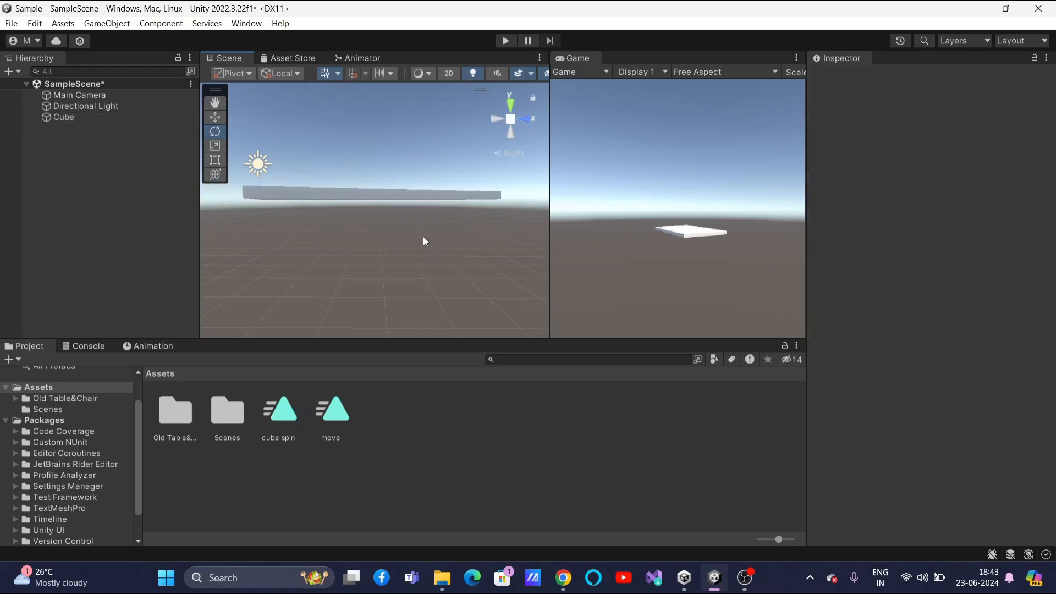
Examine the slab in the Scene view from the right, top and front orientations, ending on a wider front view
right_click_drag(463, 241, 471, 216)
right_click_drag(489, 286, 511, 284)
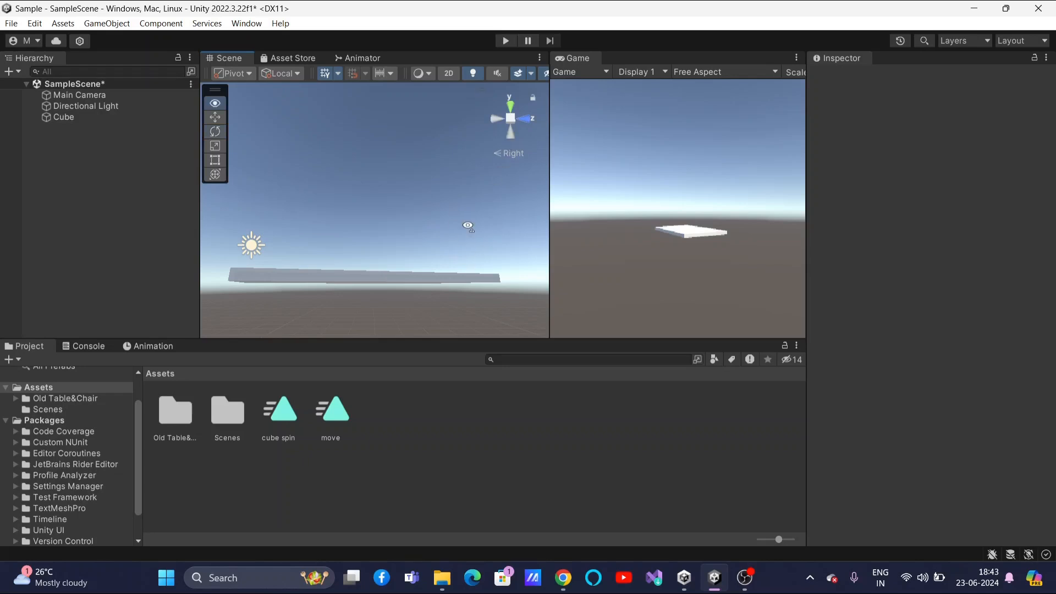
right_click_drag(477, 303, 481, 297)
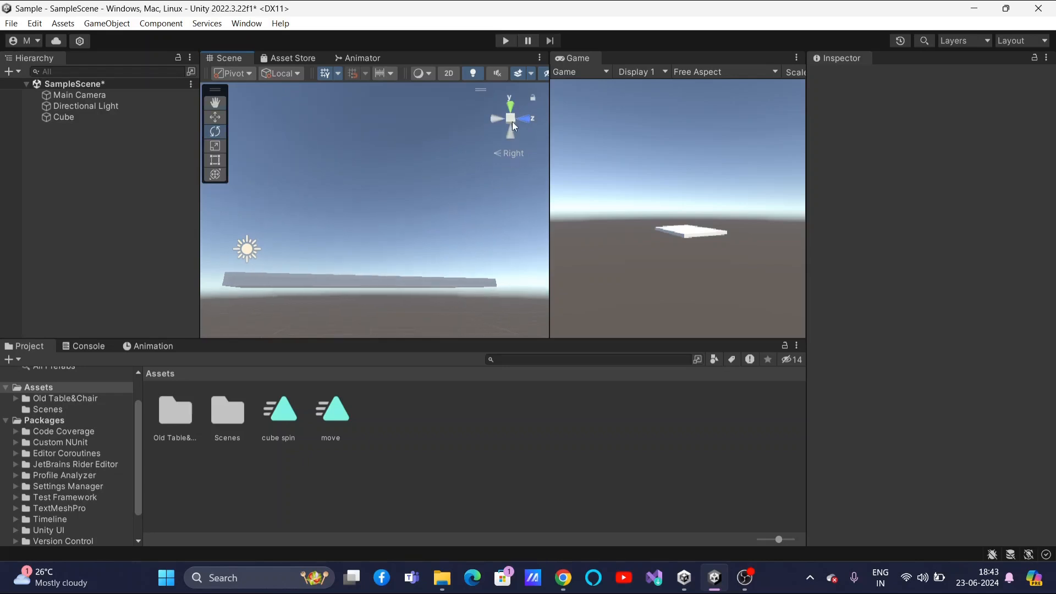
left_click(512, 108)
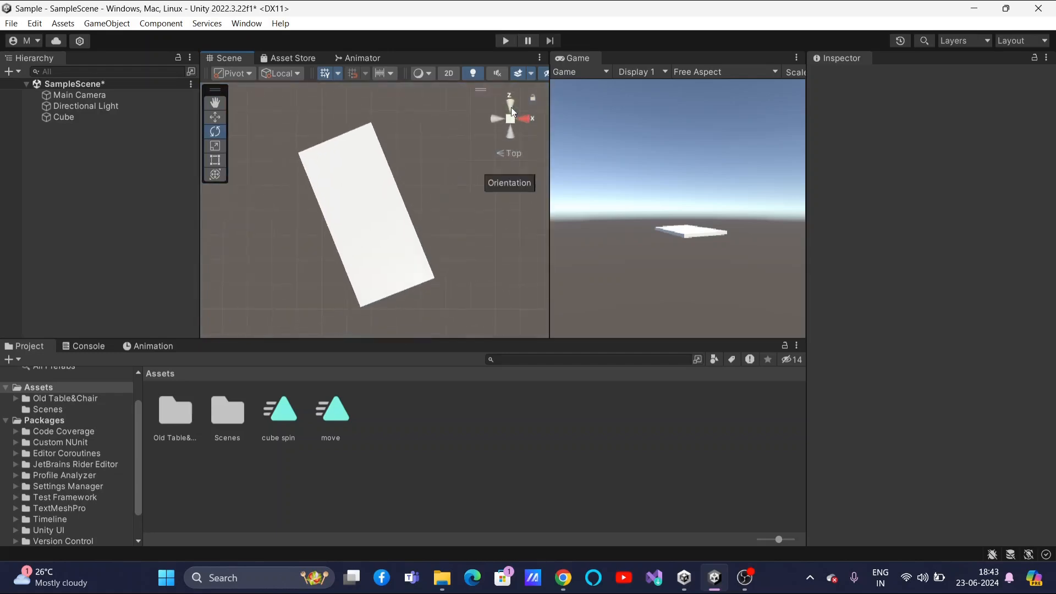
left_click(510, 109)
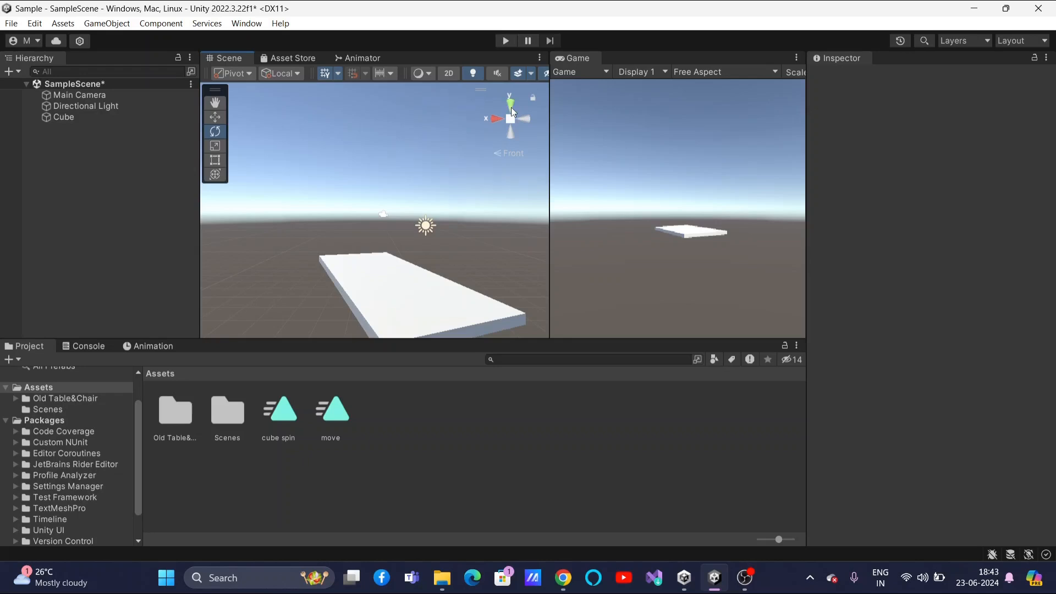
left_click(511, 108)
left_click(510, 107)
scroll(495, 243, "down", 3)
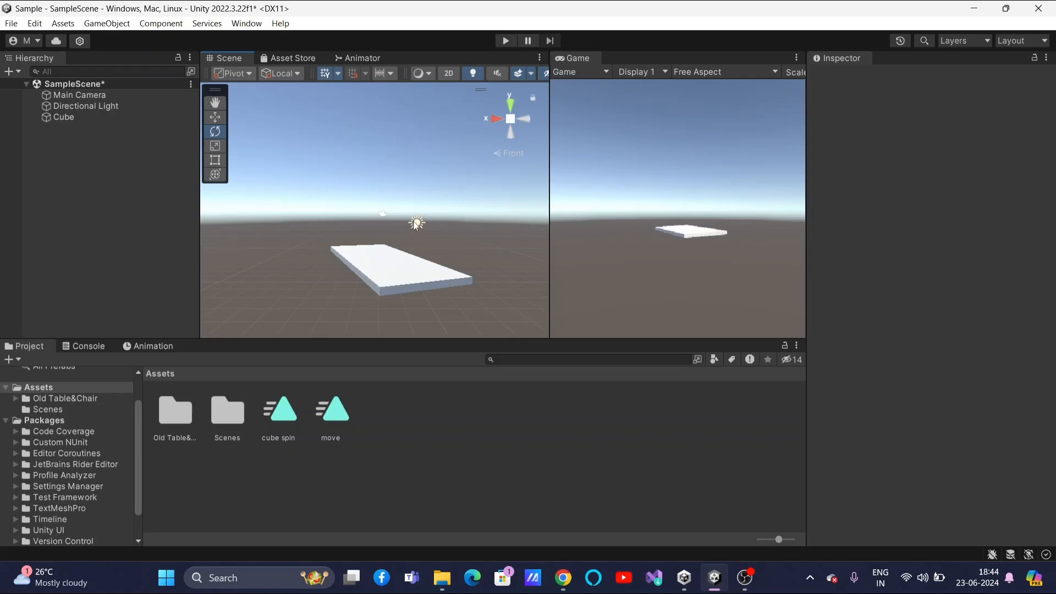
Move the slab slightly with the Move tool to about X 1.85, Y 1.84, Z 3.84
left_click(74, 116)
left_click(215, 117)
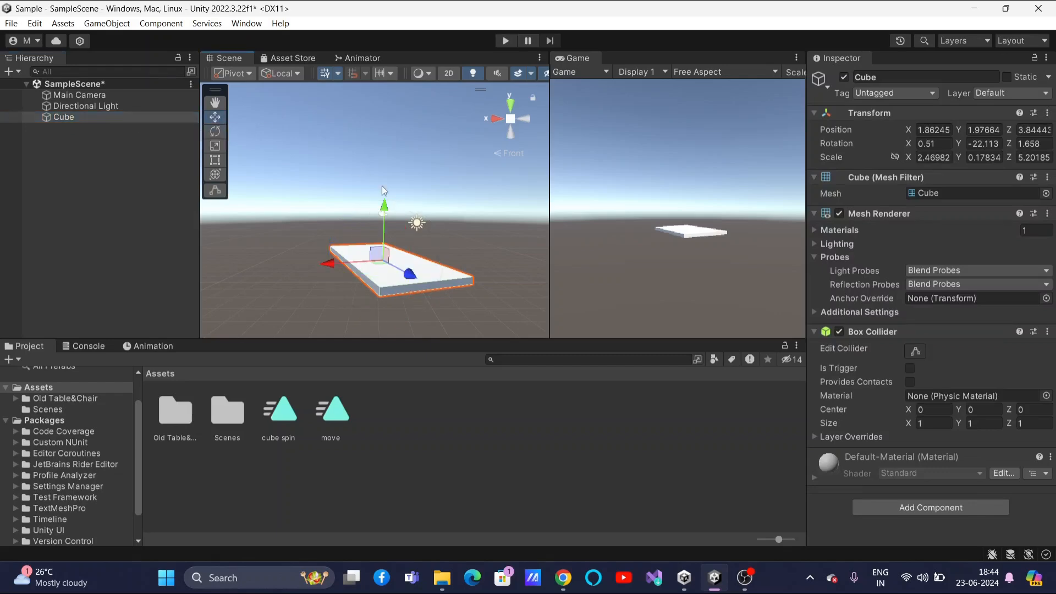
mouse_move(375, 252)
left_mouse_down()
mouse_move(330, 236)
mouse_move(435, 254)
mouse_move(359, 258)
mouse_move(430, 256)
mouse_move(381, 257)
mouse_move(389, 263)
mouse_move(348, 246)
mouse_move(407, 251)
mouse_move(362, 256)
mouse_move(380, 261)
left_mouse_up()
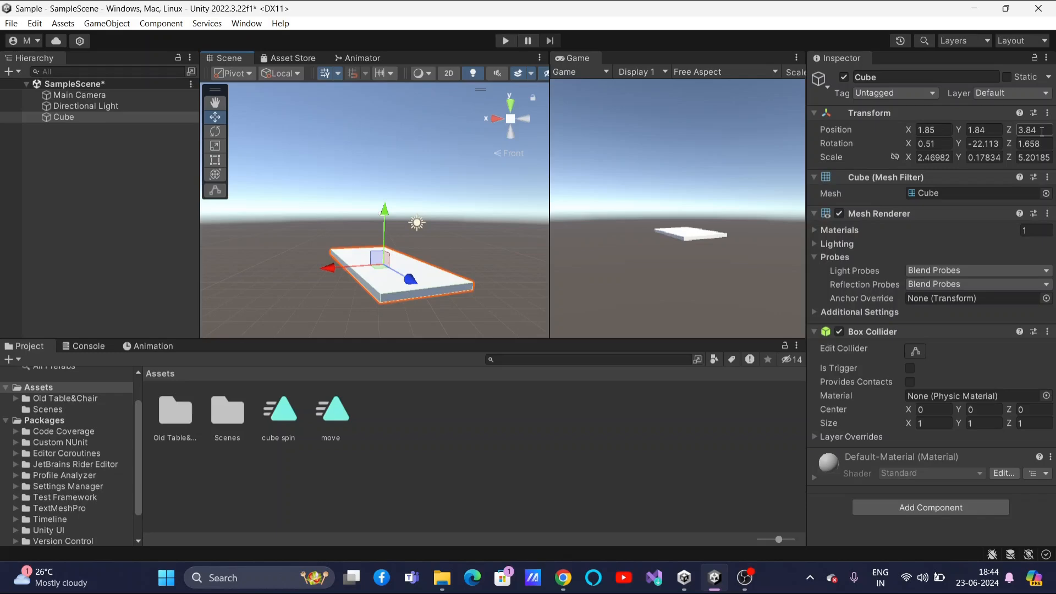
Tilt the slab slightly about its X axis to a rotation of about X 1.8, Y -22.1, Z 1.7 degrees
left_click(219, 131)
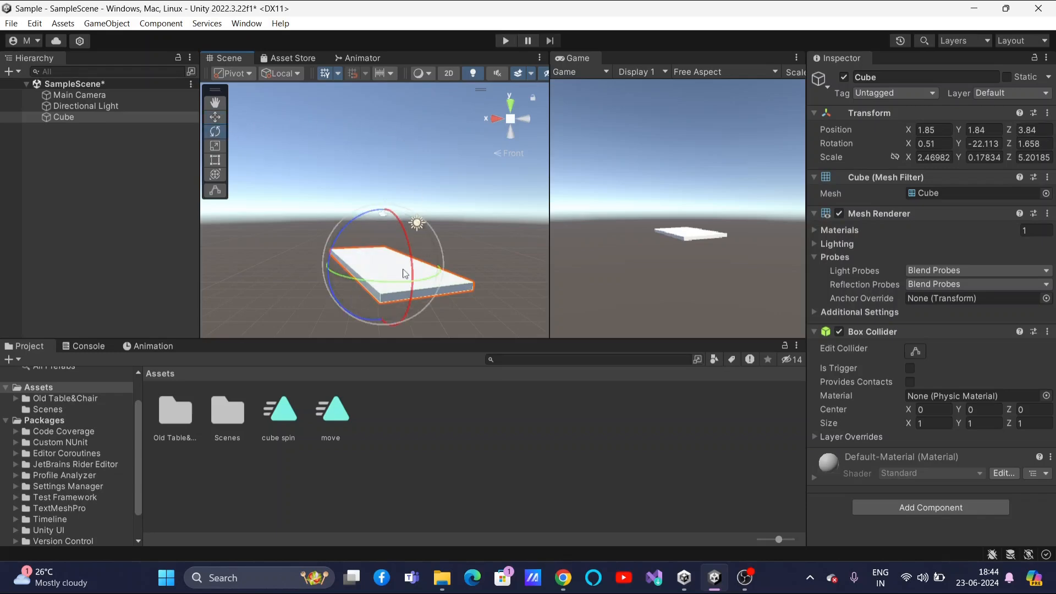
left_click_drag(414, 276, 484, 255)
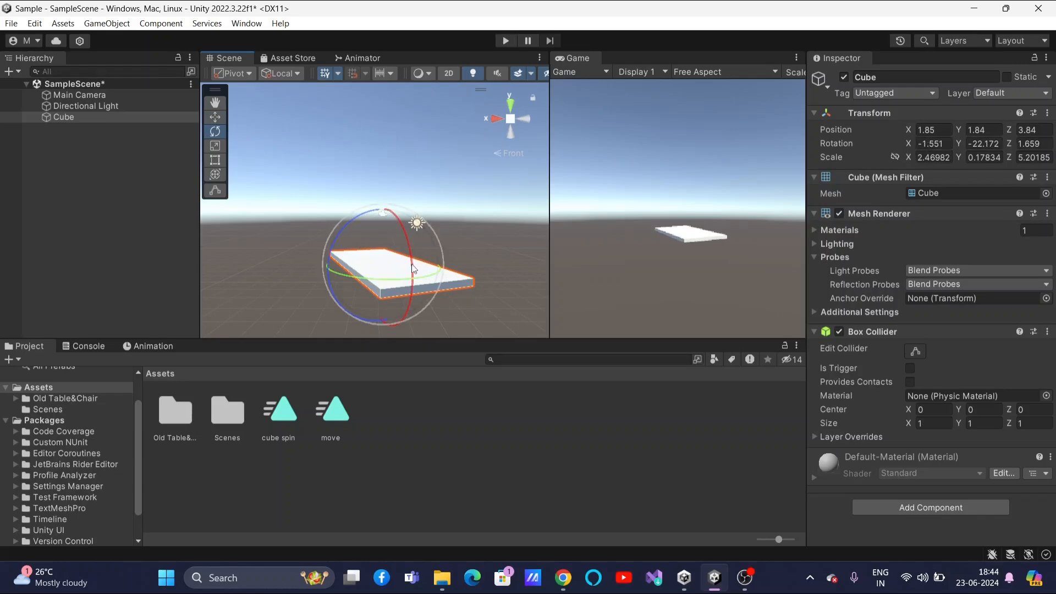
mouse_move(414, 268)
left_mouse_down()
mouse_move(410, 252)
mouse_move(415, 275)
left_mouse_up()
Stretch the slab very slightly along its Y axis with the Scale tool and deselect it
left_click(215, 160)
key("r")
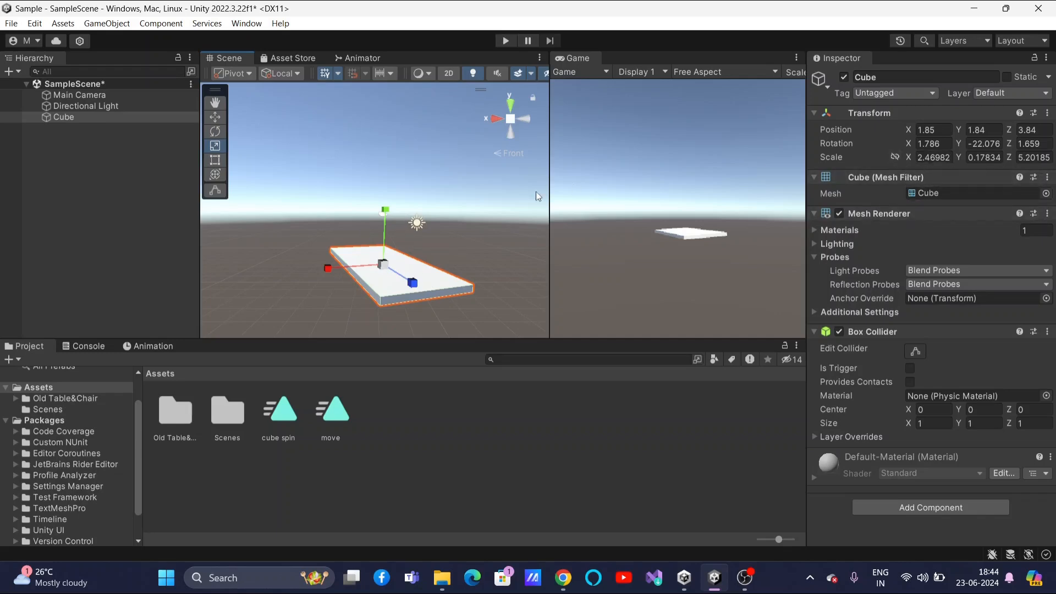
left_click_drag(389, 213, 392, 209)
left_click(507, 262)
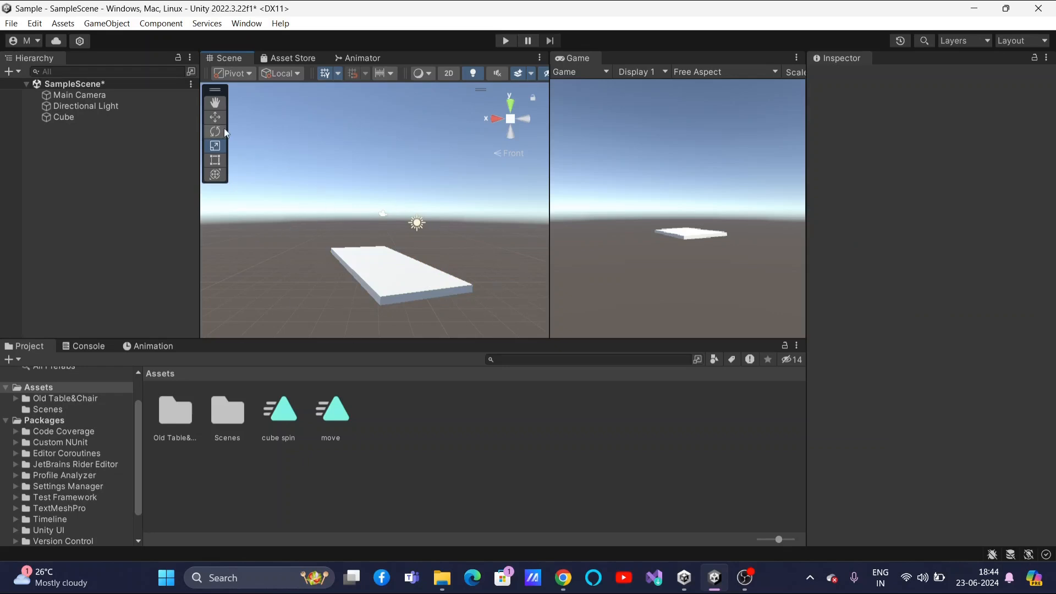
Place the Chair_01 model from Assets > Old Table&Chair > Models on the slab in the Scene view
double_click(187, 410)
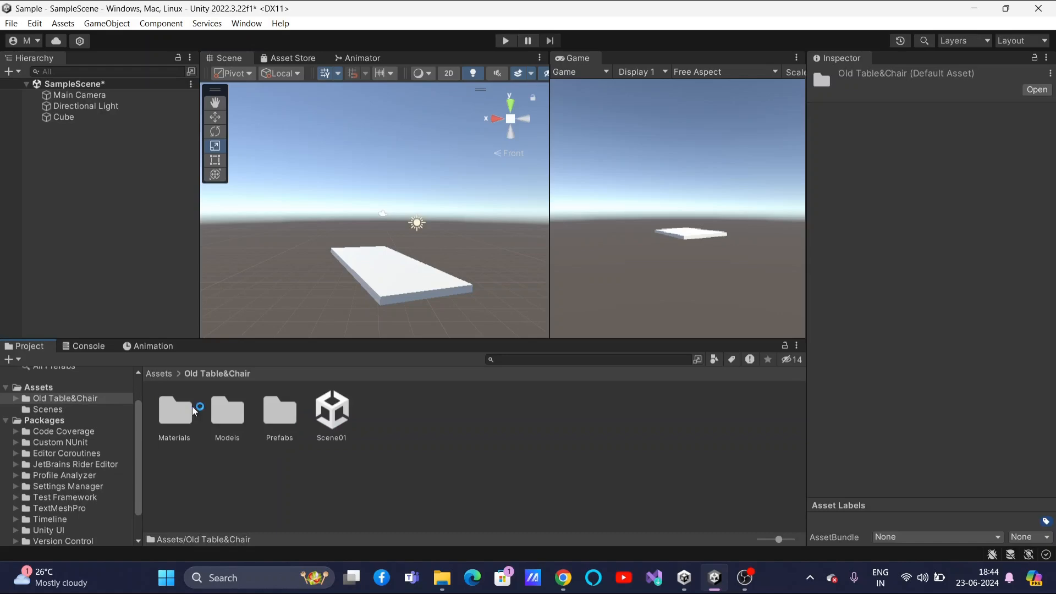
double_click(230, 414)
left_click_drag(175, 412, 399, 273)
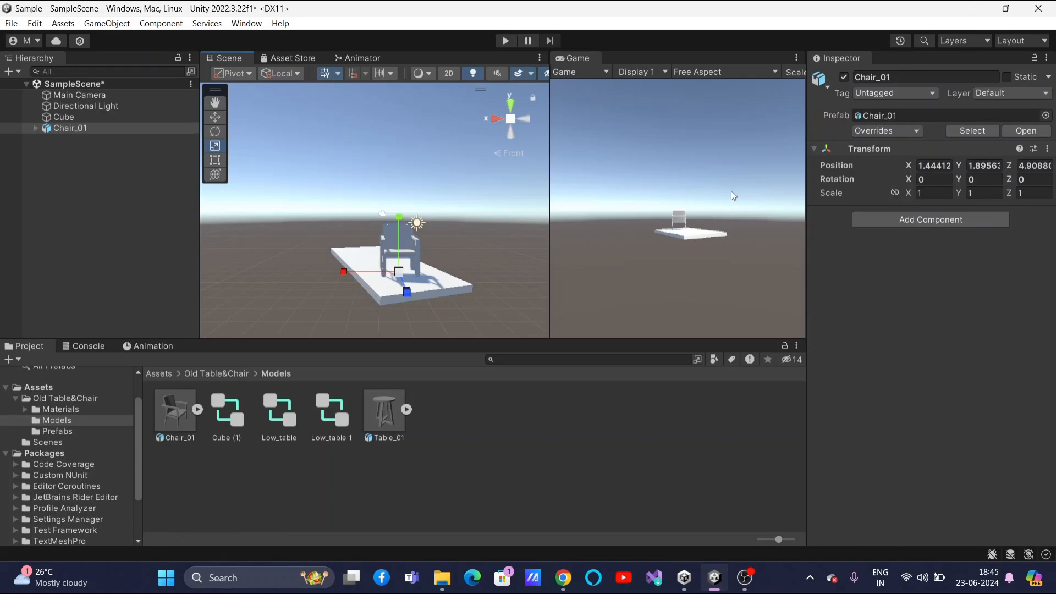
Rotate the chair freehand to about X 0.3, Y -183.9, Z 4.3 degrees and deselect it
left_click(498, 120)
left_click(499, 121)
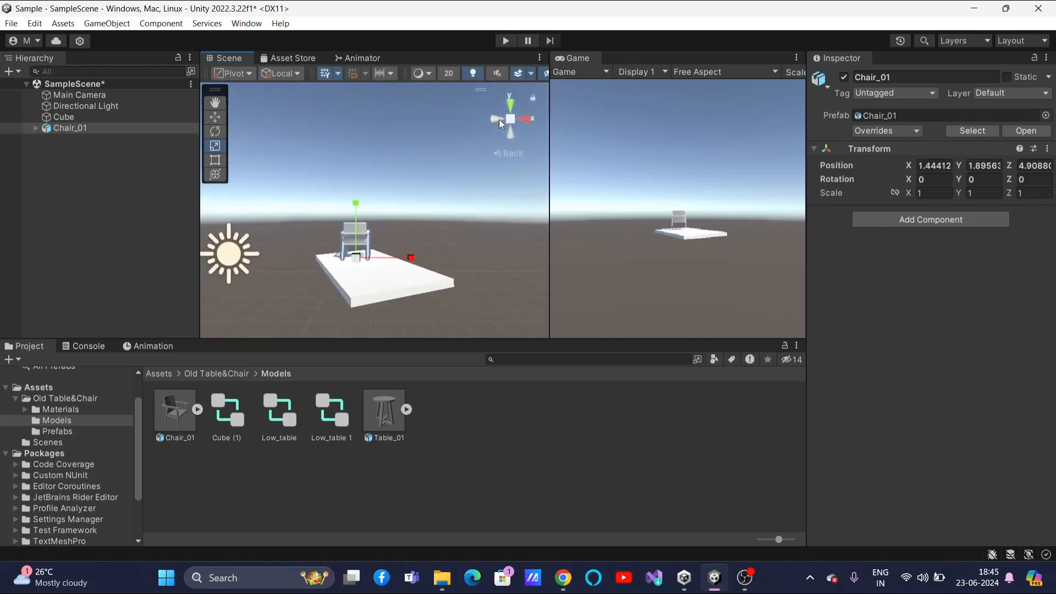
left_click(465, 223)
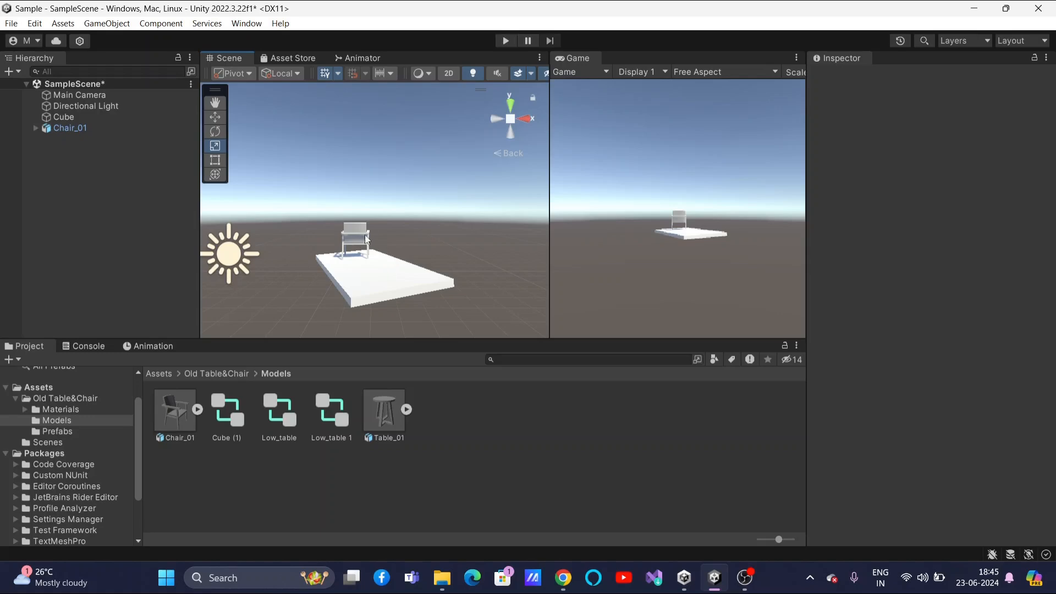
left_click(356, 237)
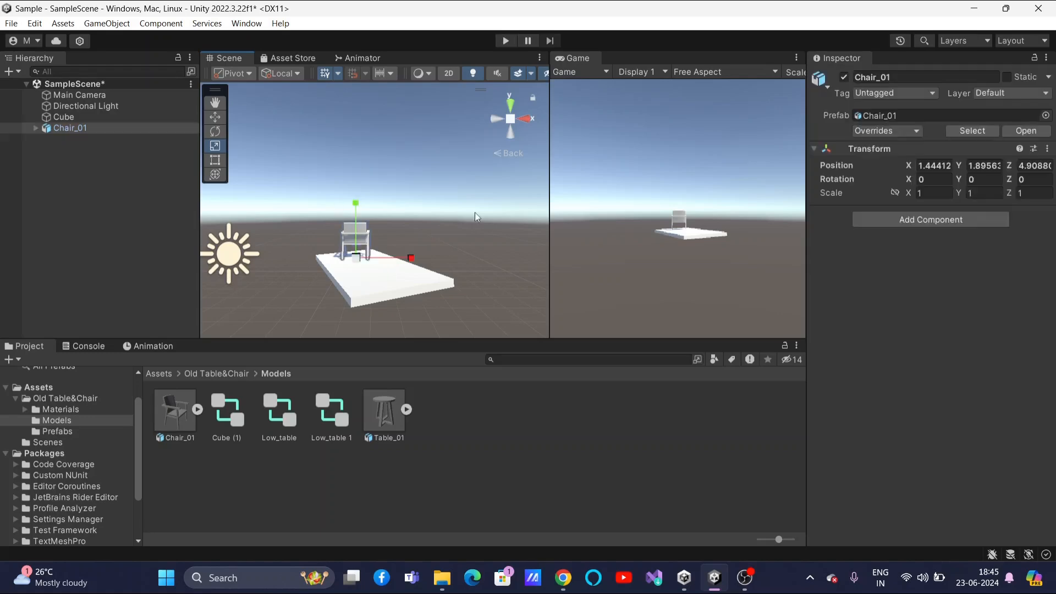
left_click(215, 130)
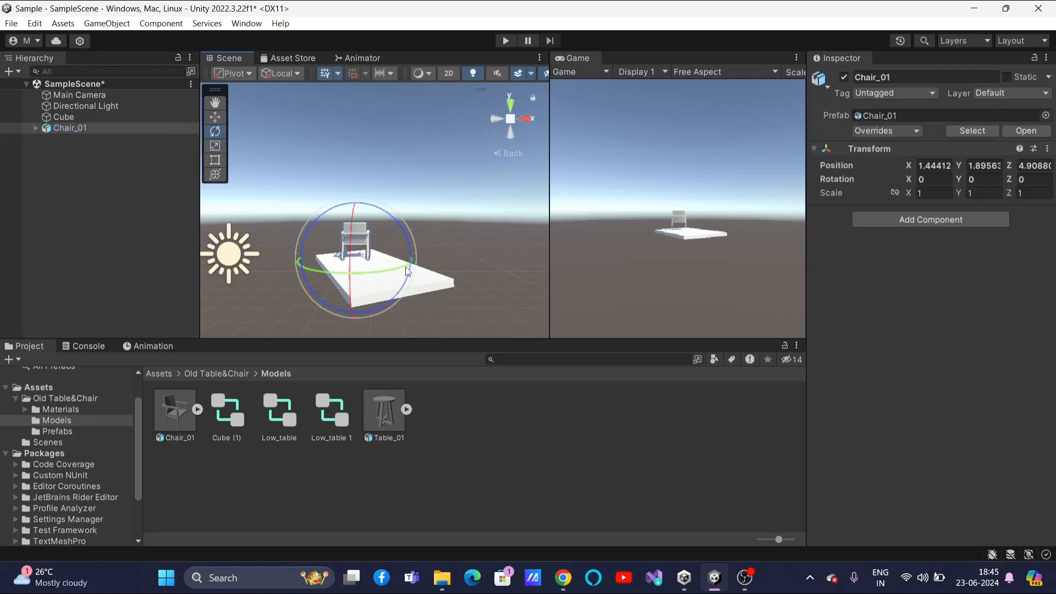
left_click_drag(411, 267, 406, 283)
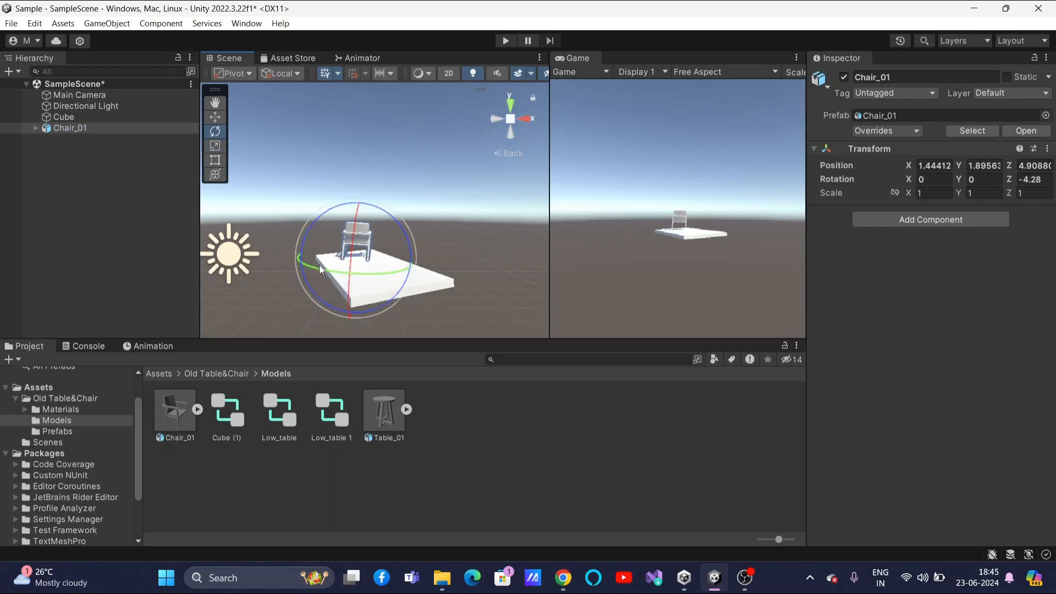
left_click_drag(322, 269, 460, 239)
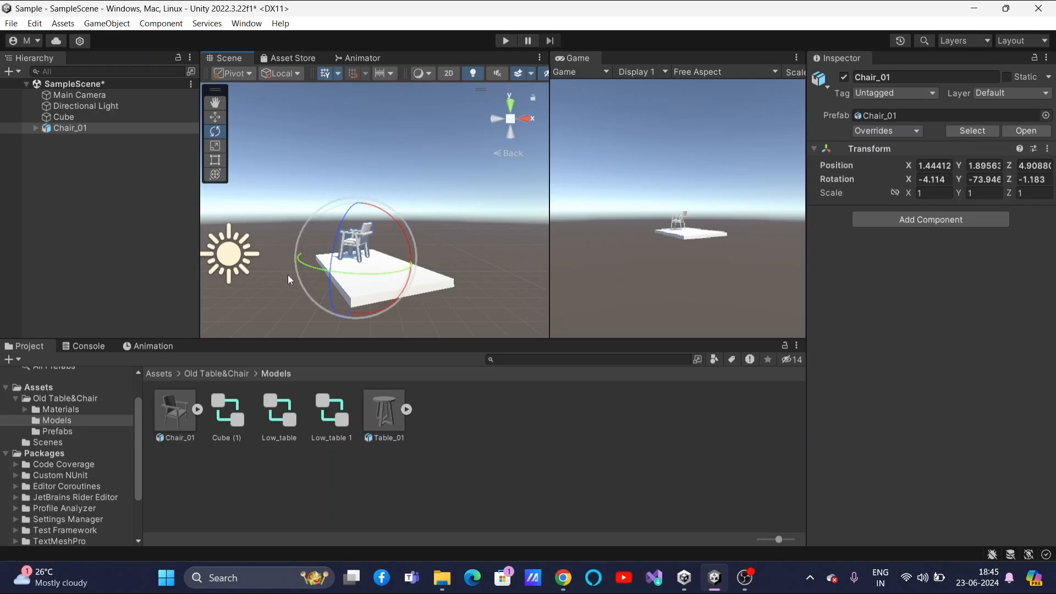
left_click_drag(311, 267, 408, 278)
left_click(480, 249)
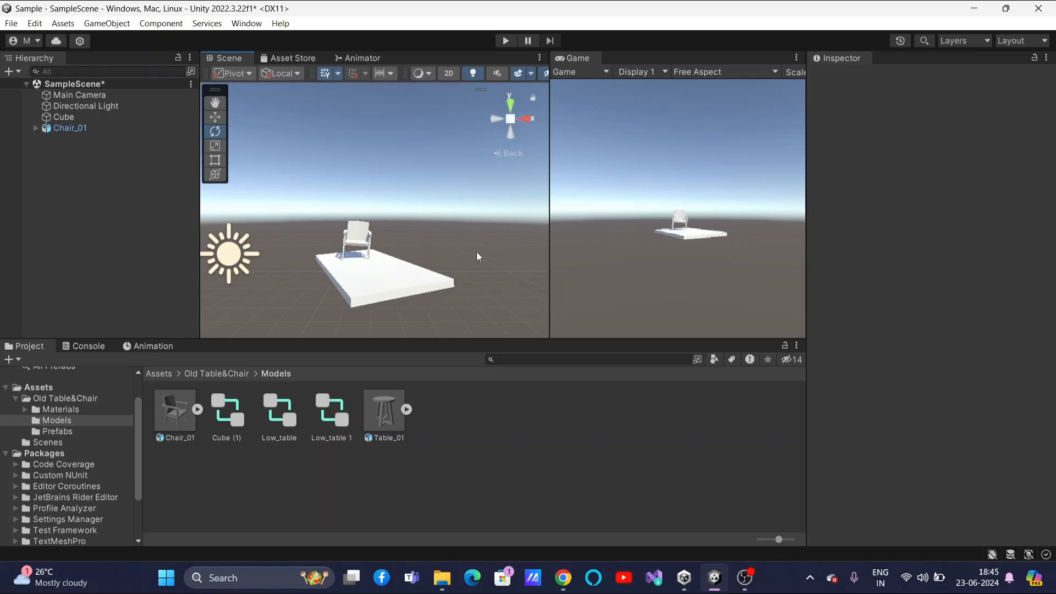
Rotate the slab freehand to about X -0.7, Y -83.7, Z -1.4 degrees and deselect it
mouse_move(441, 310)
right_mouse_down()
mouse_move(471, 312)
mouse_move(461, 311)
right_mouse_up()
left_click(527, 121)
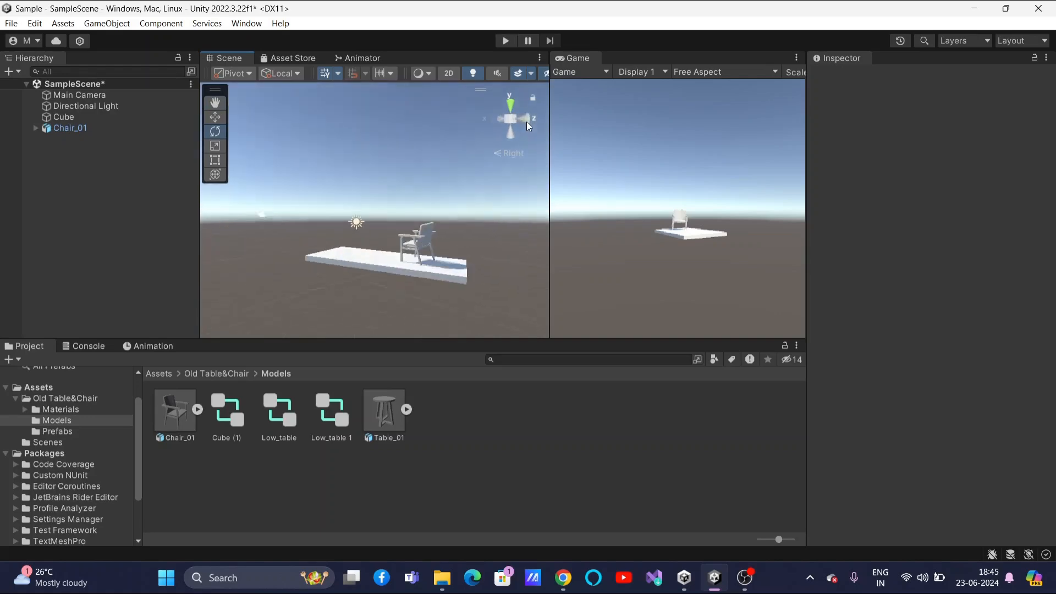
left_click(526, 121)
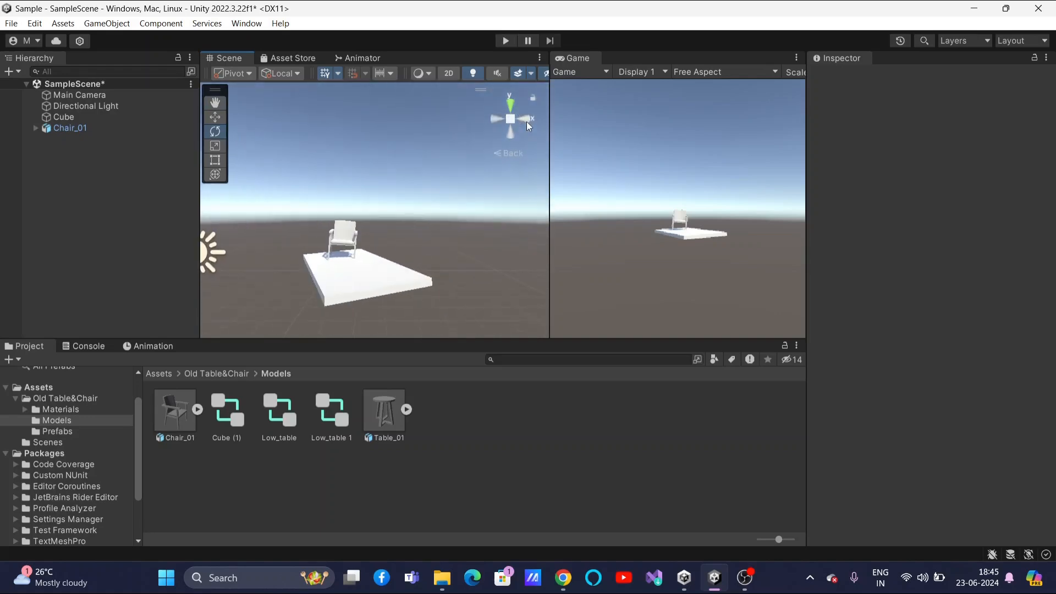
left_click(362, 285)
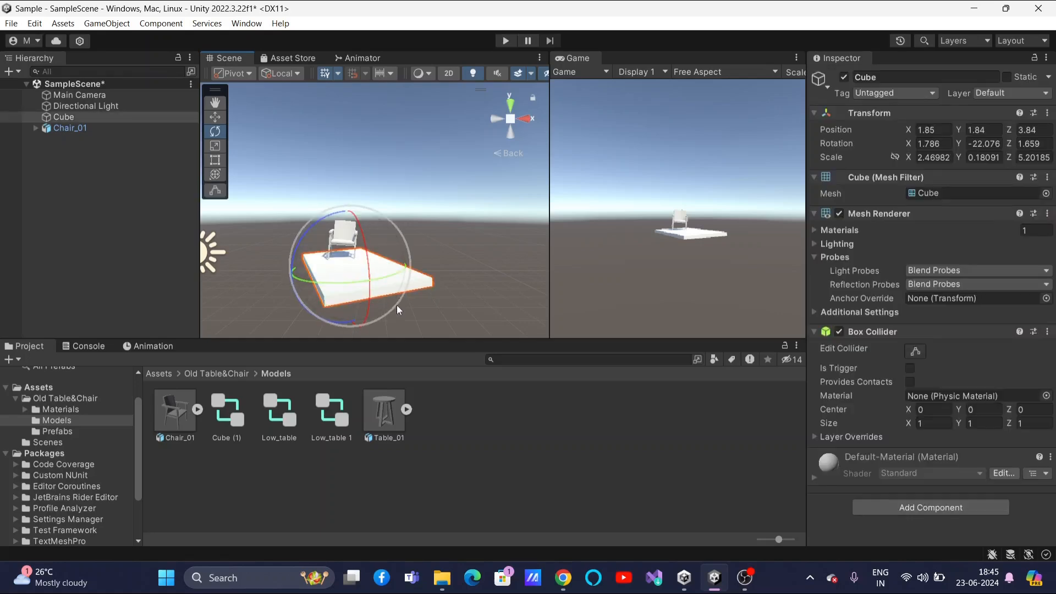
left_click_drag(370, 282, 489, 184)
left_click_drag(400, 241, 400, 242)
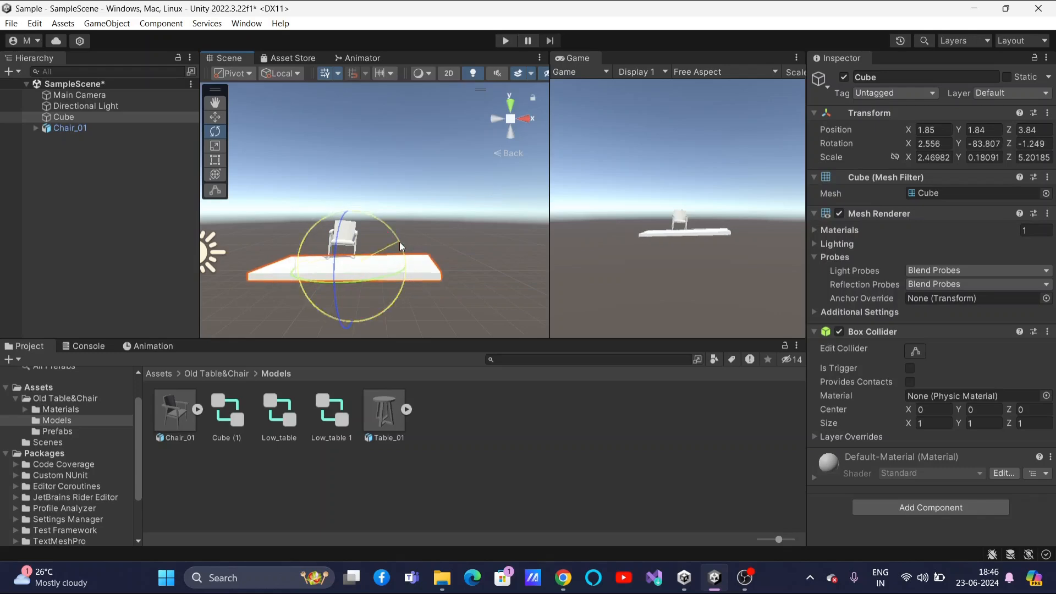
left_click(464, 229)
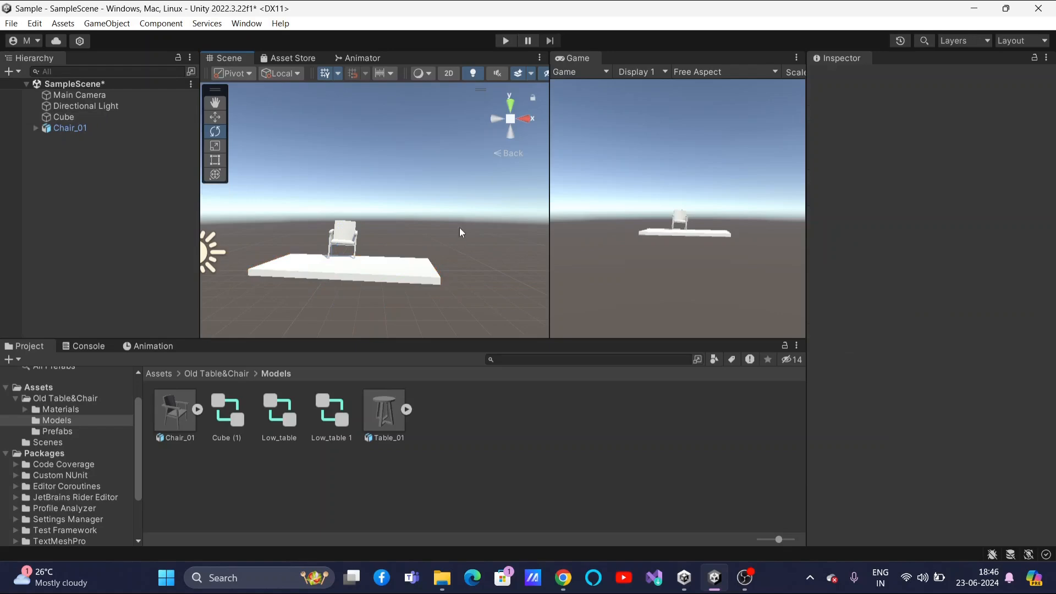
Move the chair toward one end of the slab, to about X -0.07, Y 1.65, Z 4.81
left_click(342, 244)
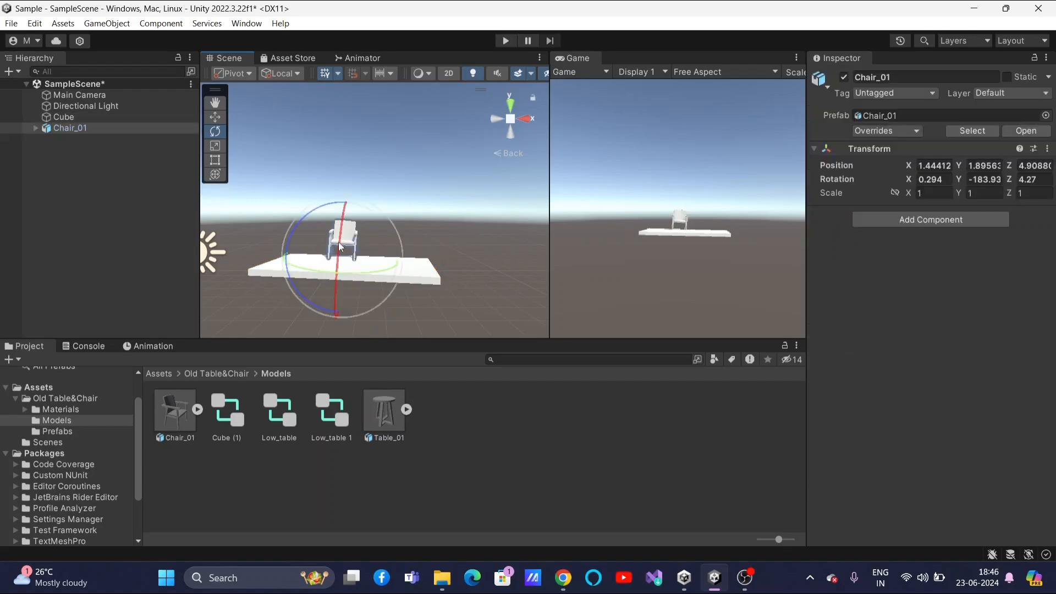
left_click(257, 269)
left_click_drag(346, 230, 349, 228)
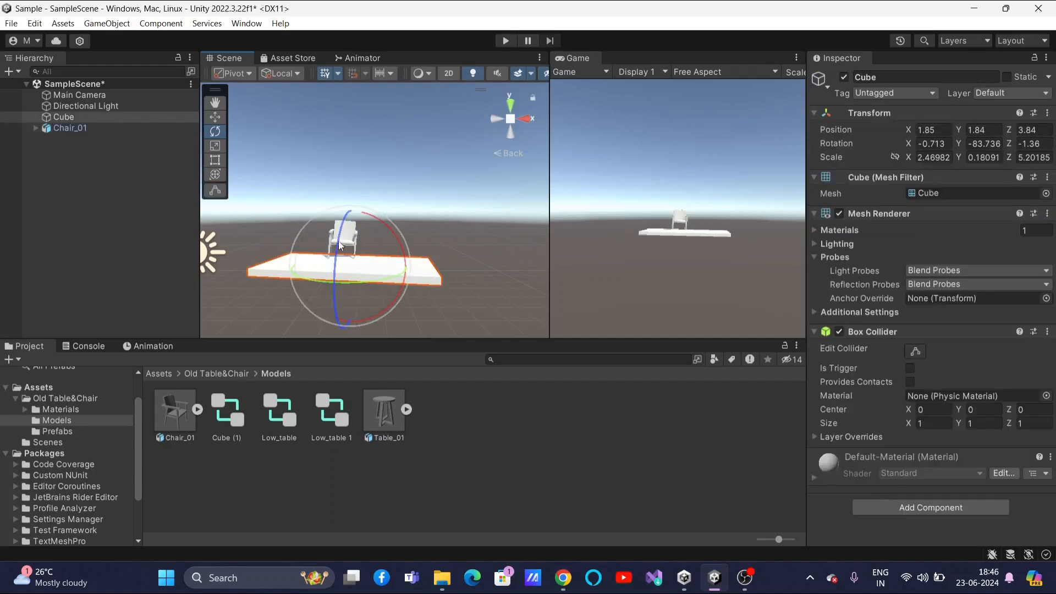
left_click(363, 239)
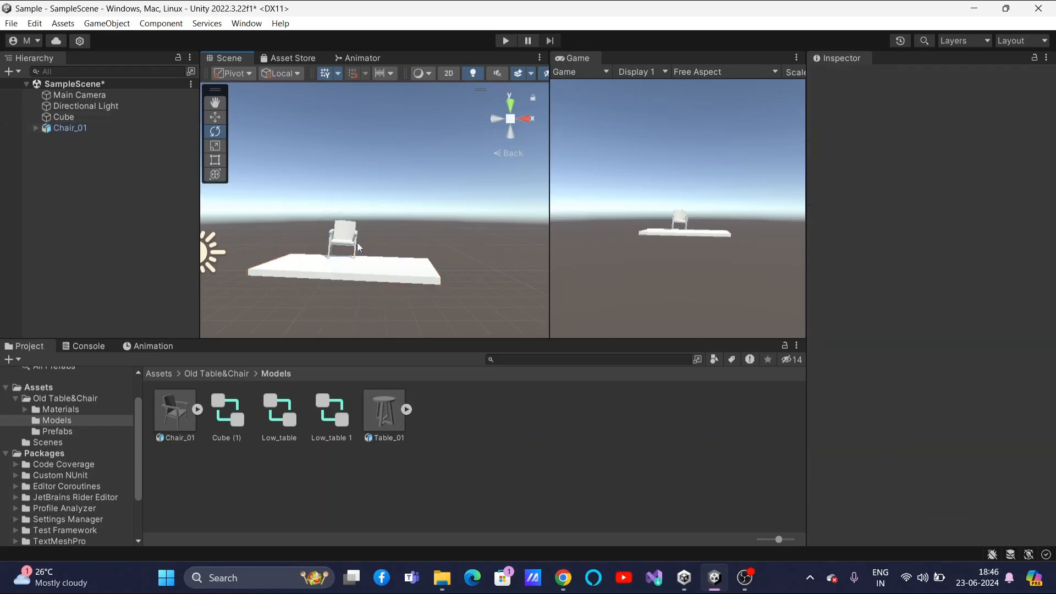
left_click(214, 117)
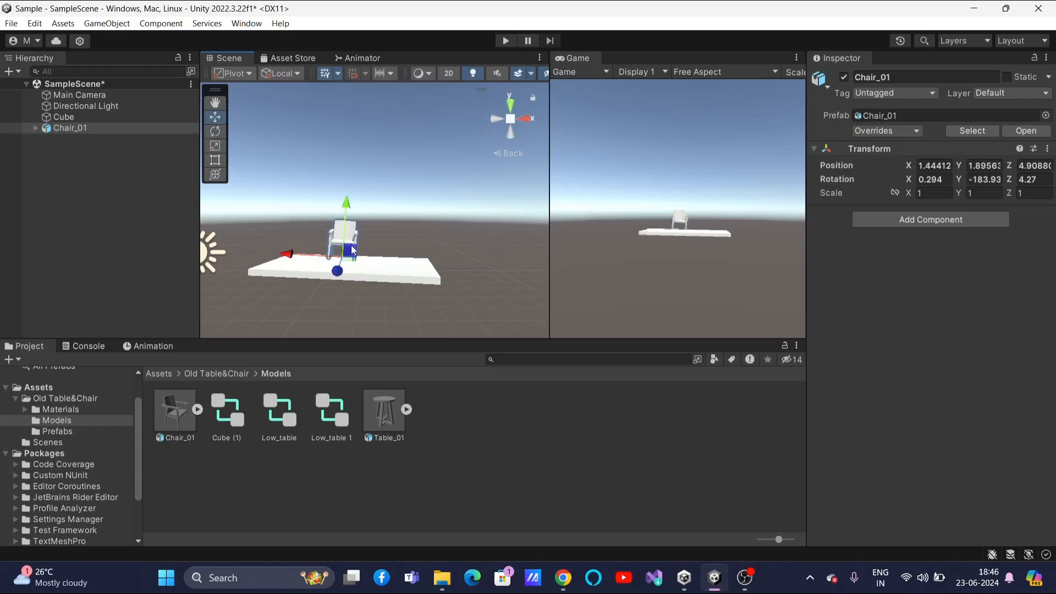
left_click_drag(350, 256, 309, 263)
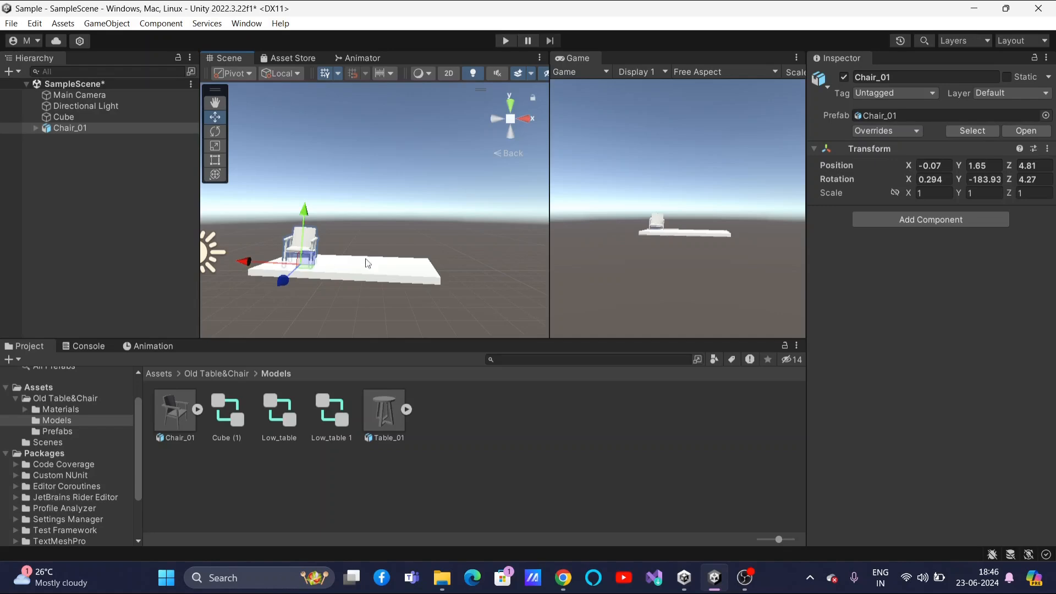
Turn the slab slightly to a rotation of about X -0.2, Y -85.6, Z -1.3 degrees and deselect it
left_click(394, 269)
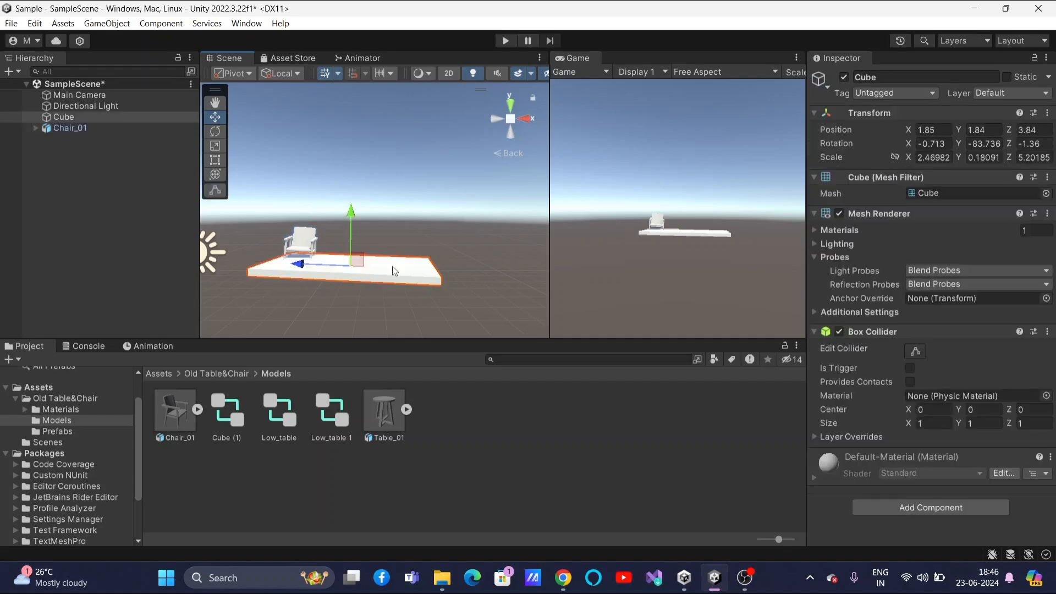
key("e")
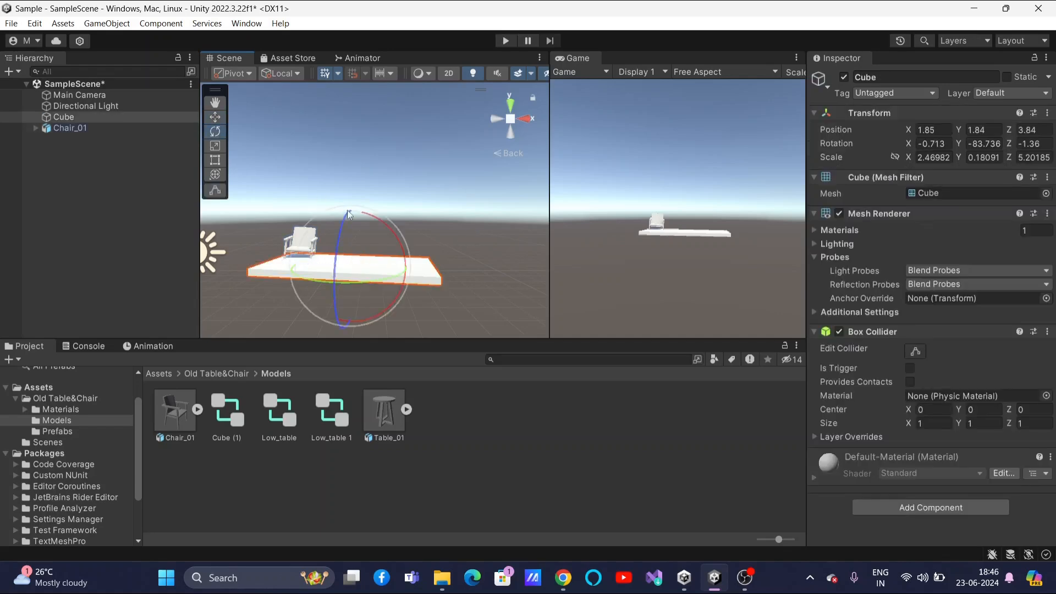
mouse_move(403, 272)
left_mouse_down()
mouse_move(407, 263)
mouse_move(403, 280)
left_mouse_up()
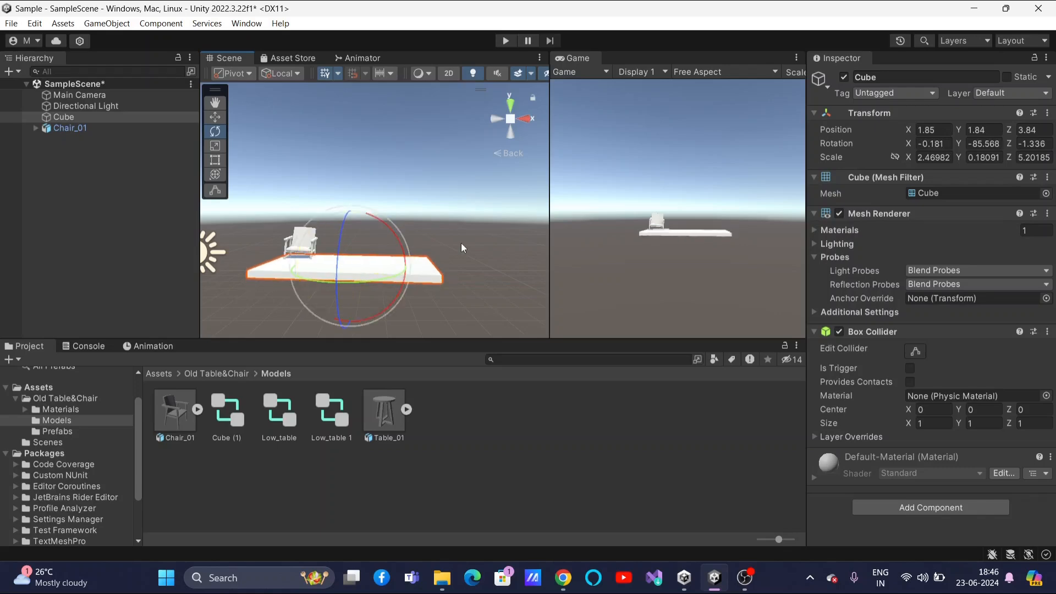
left_click(461, 243)
Raise the chair onto the slab's surface at about X 0.07, Y 1.99, Z 4.82 and deselect it
scroll(652, 252, "up", 3)
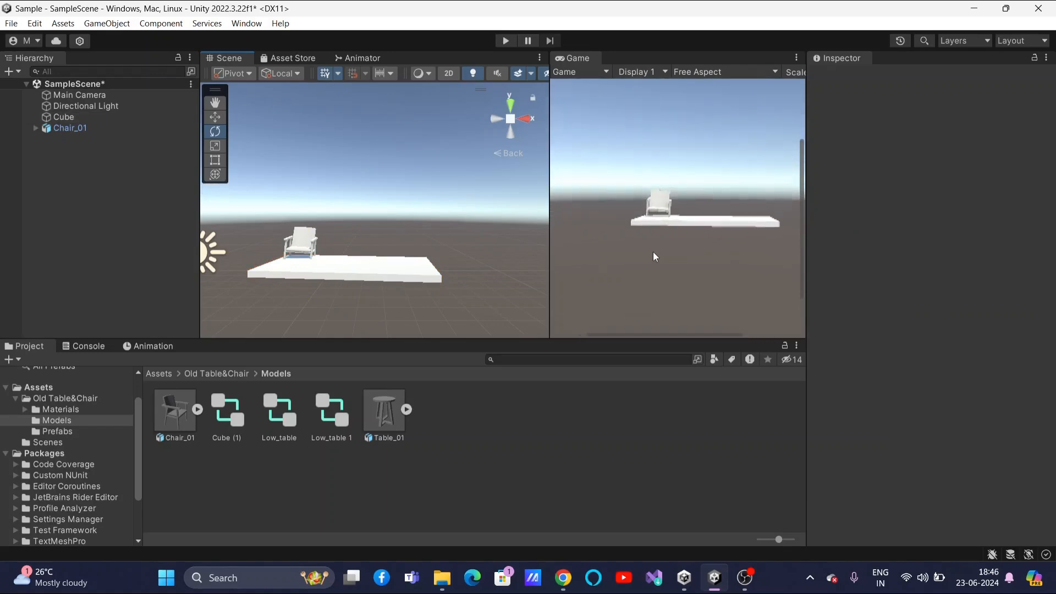
left_click_drag(661, 335, 683, 334)
scroll(678, 259, "down", 3)
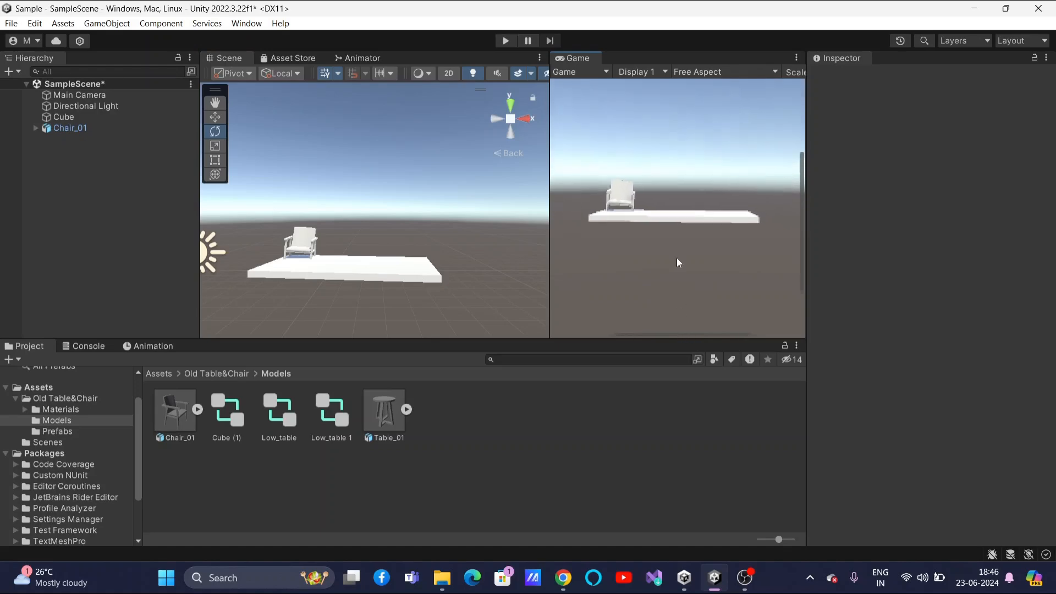
scroll(678, 261, "up", 3)
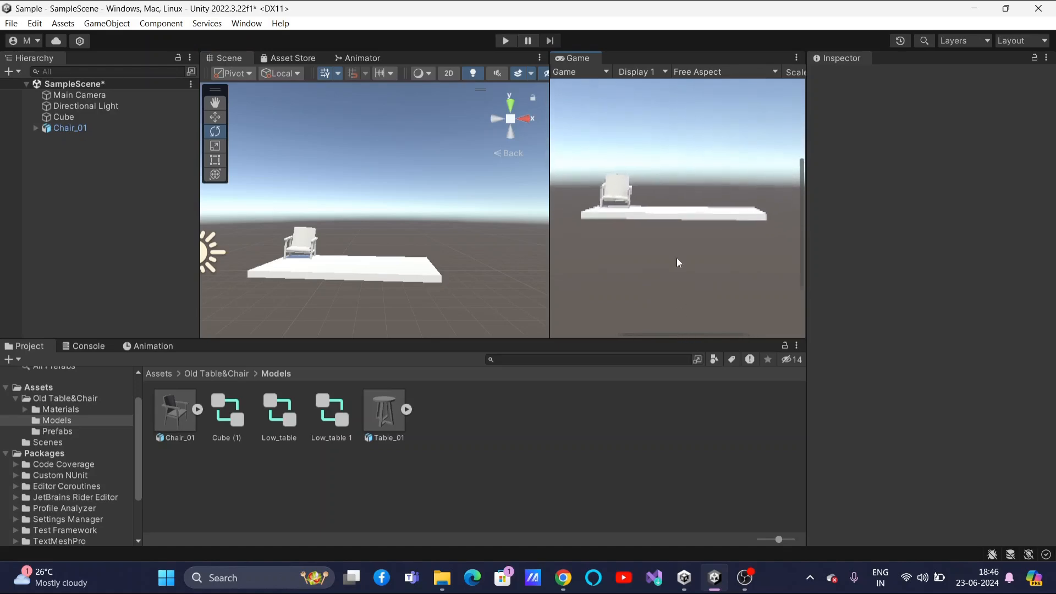
scroll(677, 258, "down", 4)
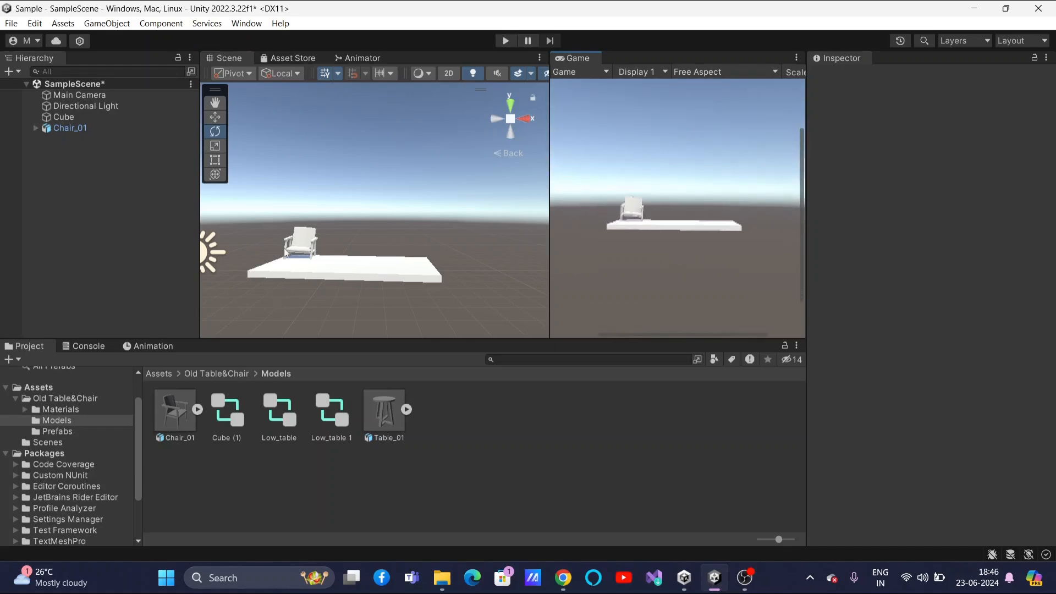
left_click(300, 248)
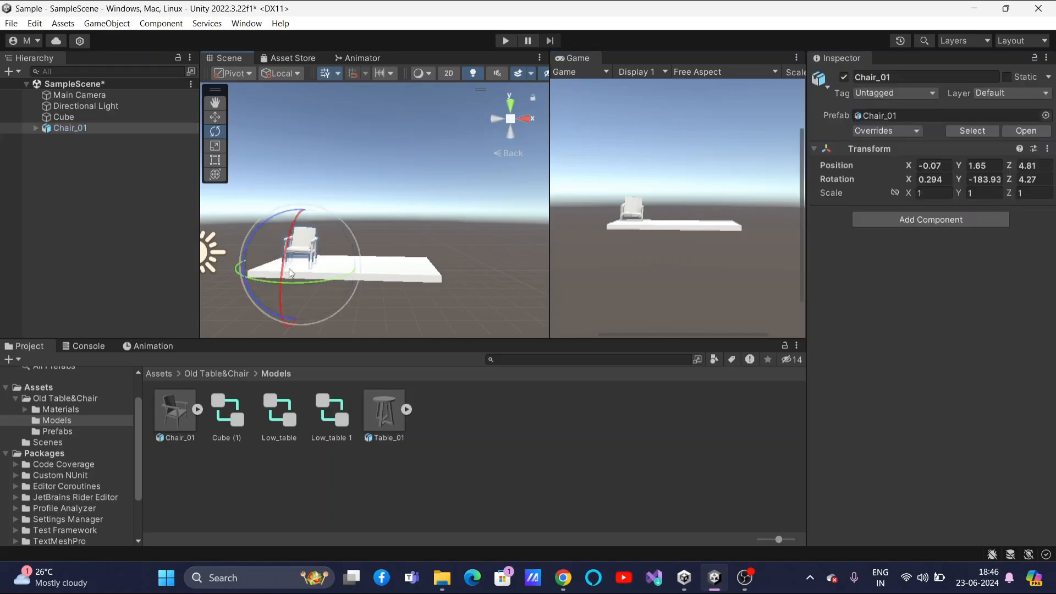
left_click(215, 116)
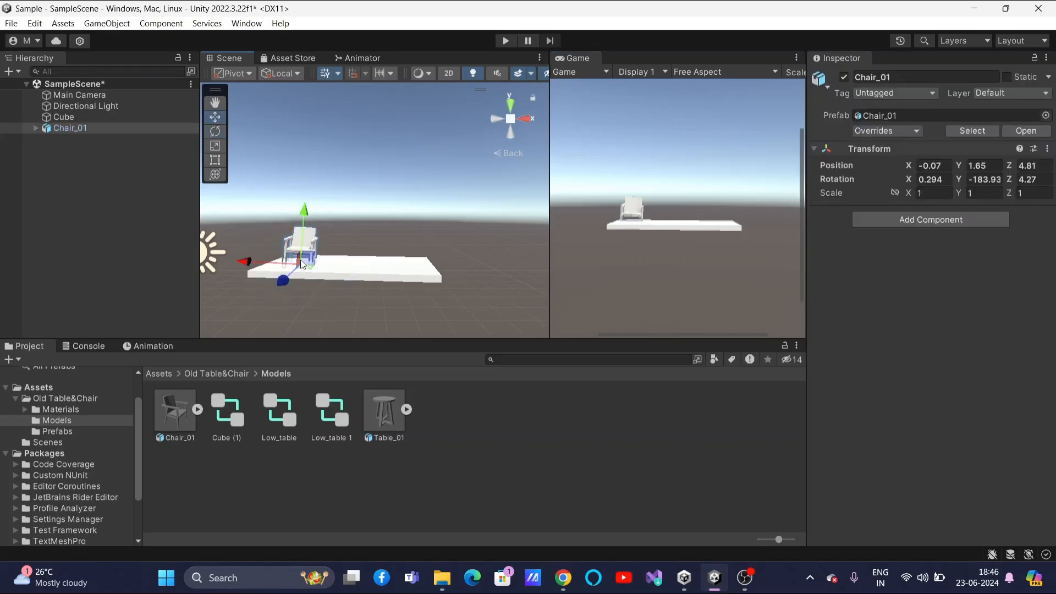
left_click_drag(305, 258, 312, 254)
left_click(425, 325)
Place the Table_01 model on the slab beside the chair and lower it to about X 3.03, Y 1.74, Z 4.01
left_click_drag(392, 420, 390, 270)
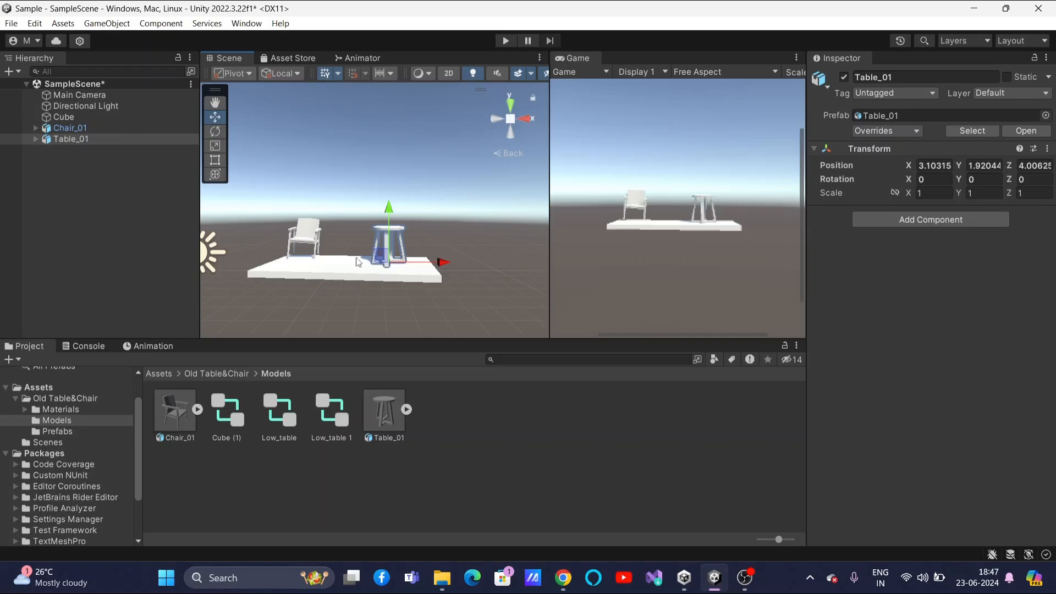
mouse_move(381, 255)
left_mouse_down()
mouse_move(359, 257)
mouse_move(378, 261)
left_mouse_up()
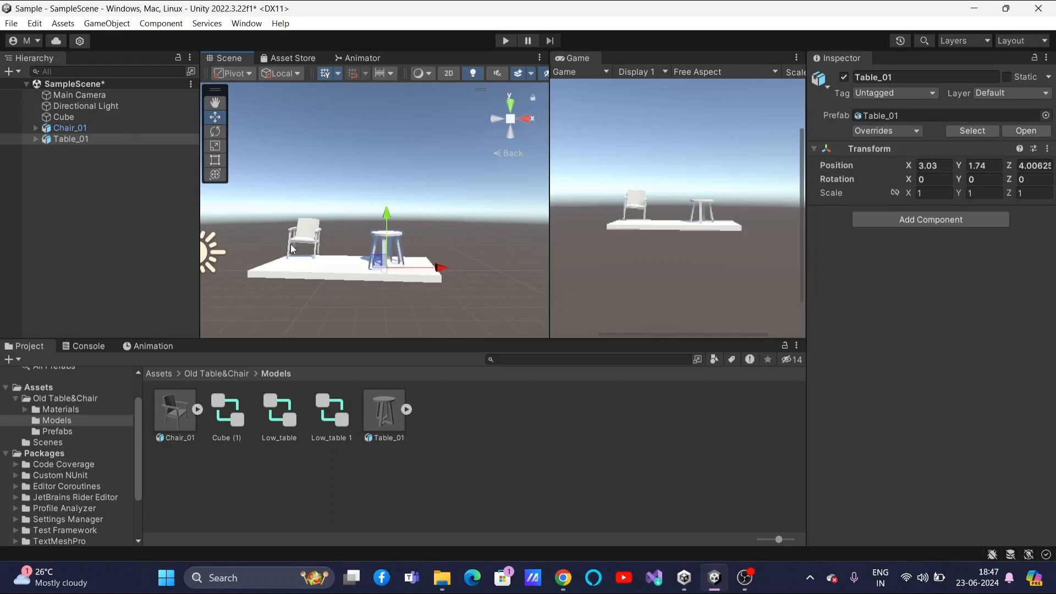
Turn the chair toward the table to a rotation of about X 2.6, Y -217.5, Z 3.4 degrees
left_click(305, 252)
key("e")
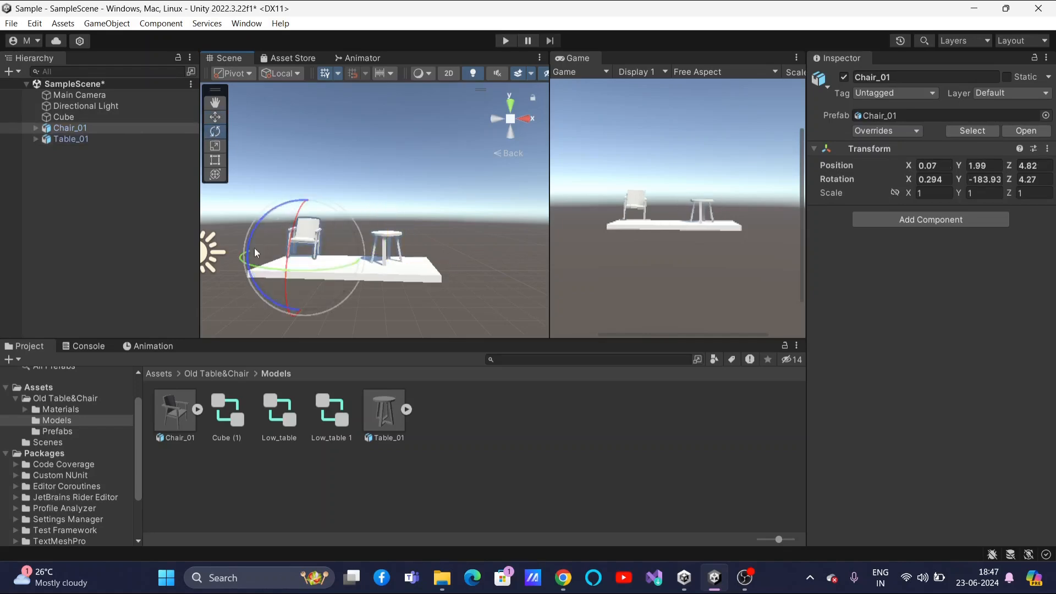
left_click_drag(263, 269, 332, 271)
Scale the chair to about 1.34 in Y and 1.6 in Z, and move it to about X 0.45, Y 1.97, Z 5.11
left_click(215, 145)
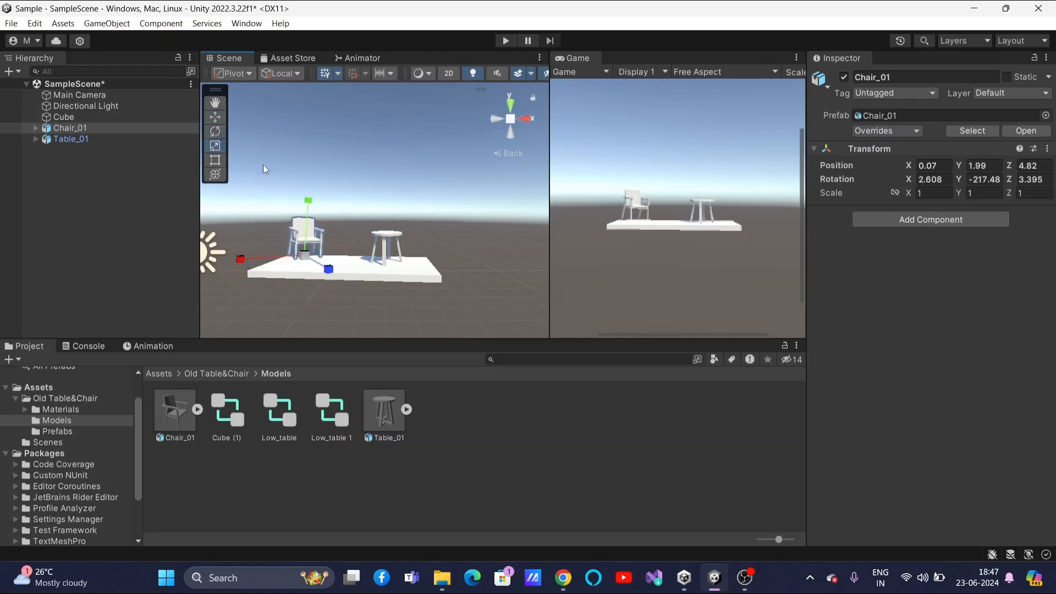
left_click_drag(309, 200, 312, 184)
mouse_move(330, 272)
left_mouse_down()
mouse_move(362, 273)
mouse_move(344, 277)
left_mouse_up()
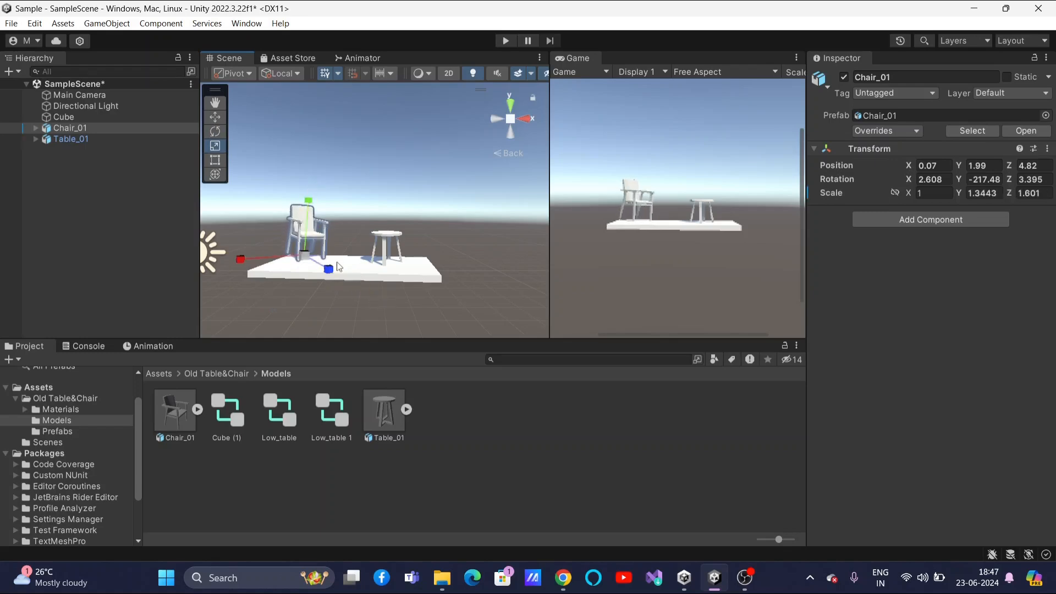
left_click(219, 118)
left_click_drag(304, 259, 314, 258)
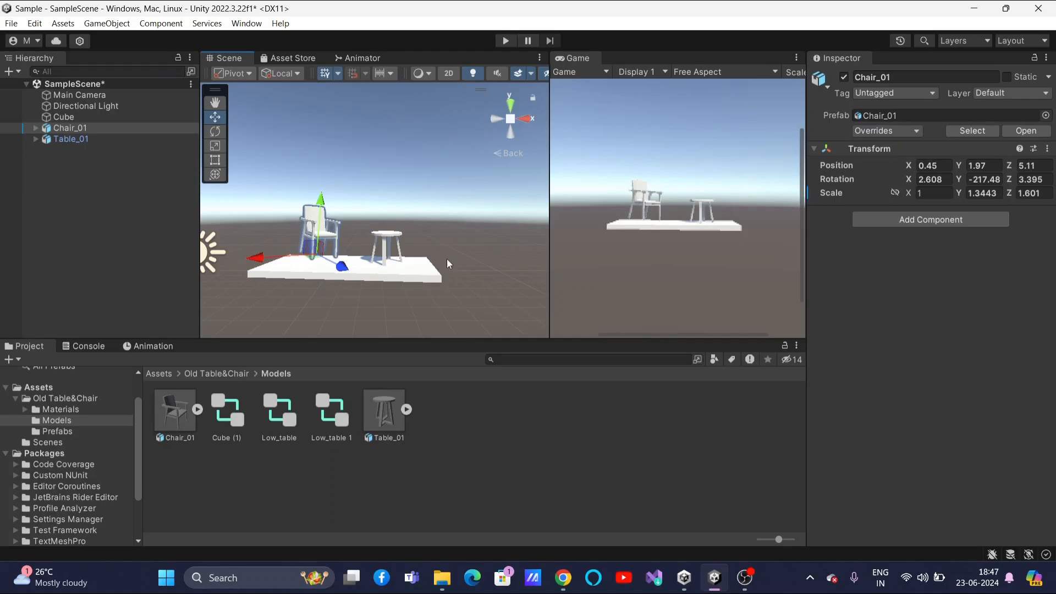
key("alt+Tab")
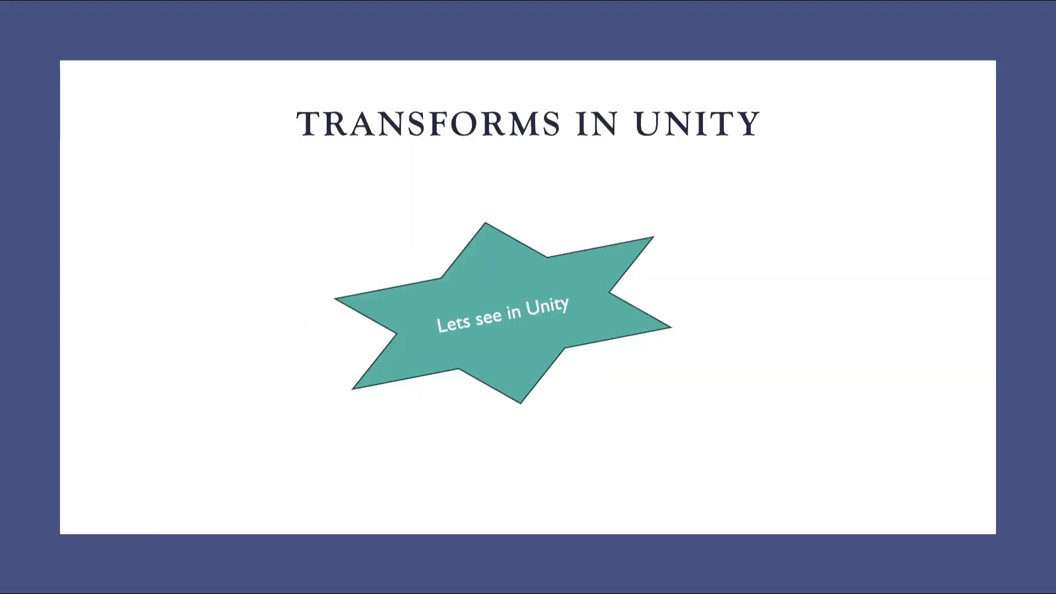
key("Right")
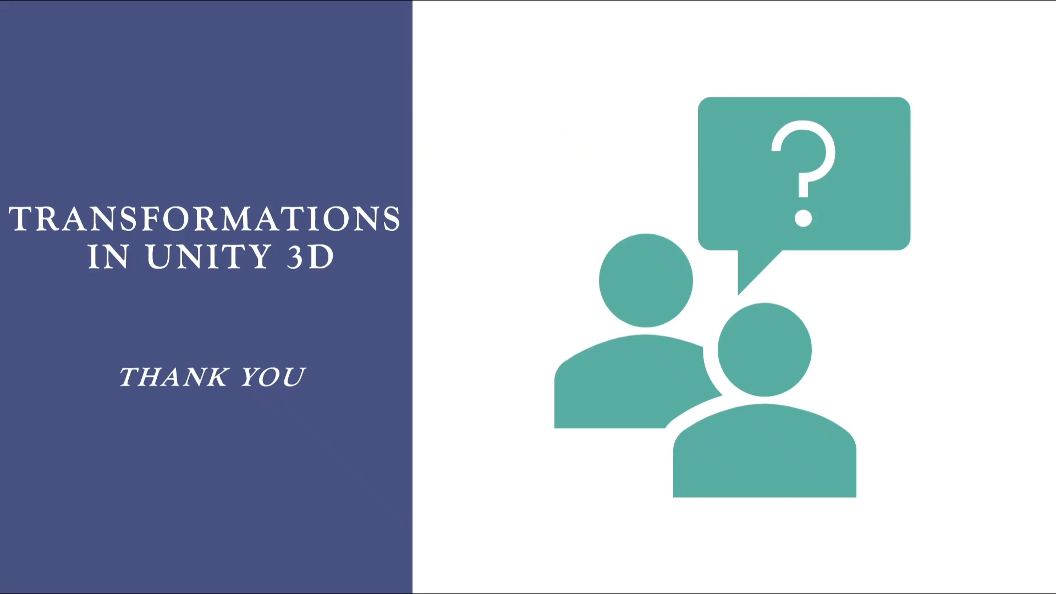